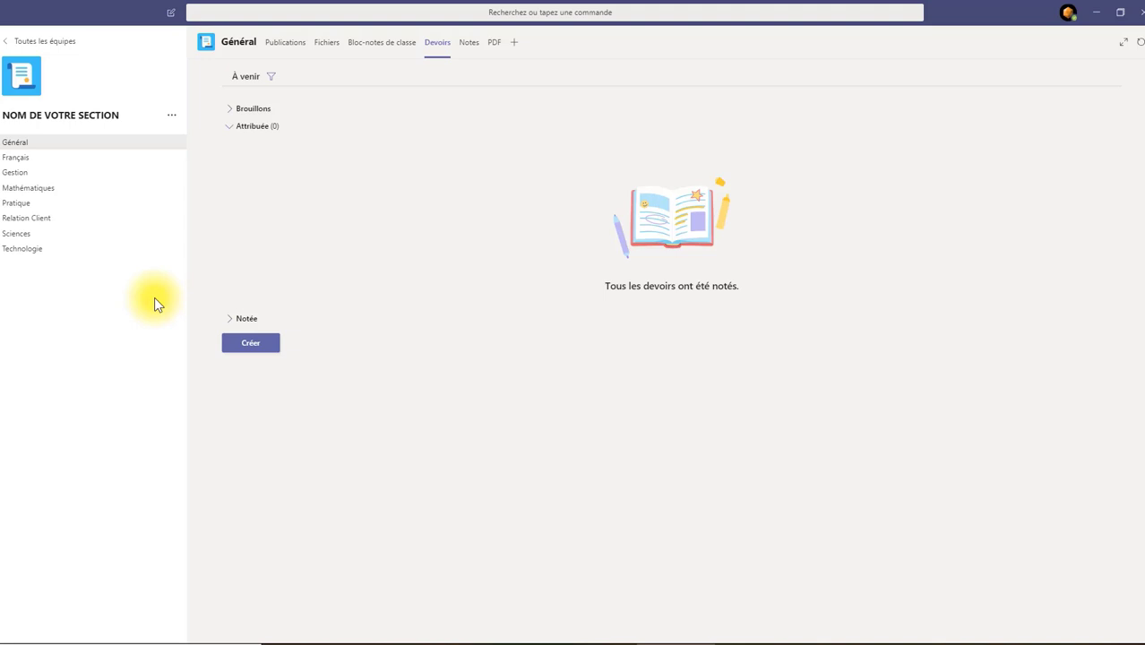
# - Create a new assignment (Affectation) in the Général channel and title it "Exemple de titre"
pyautogui.click(269, 353)
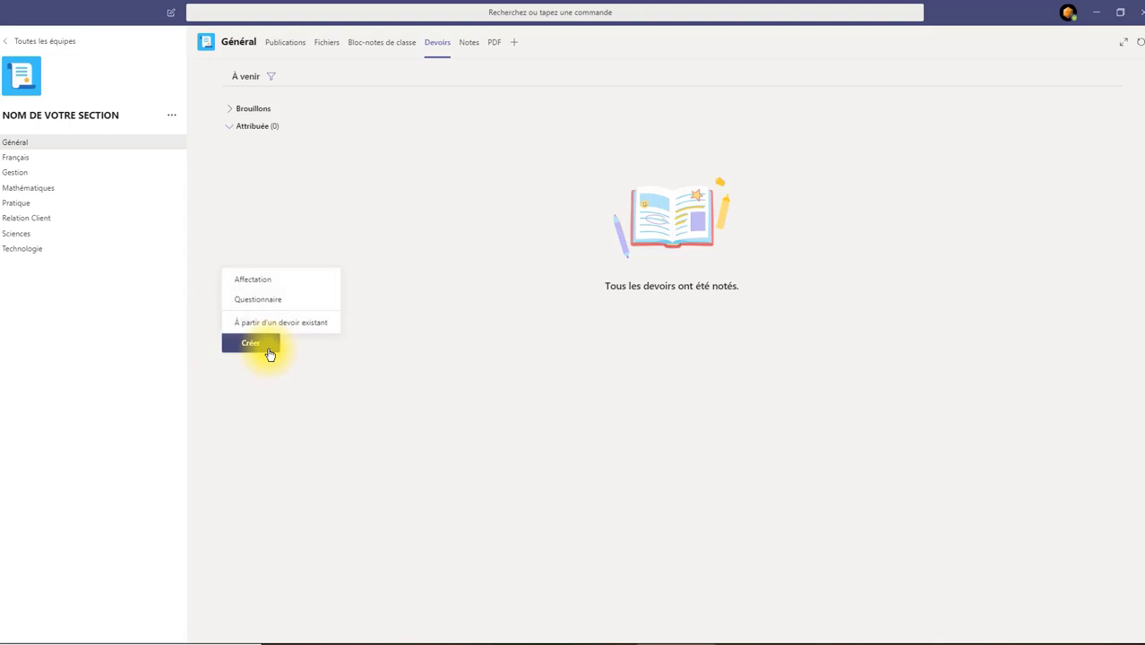
pyautogui.click(288, 287)
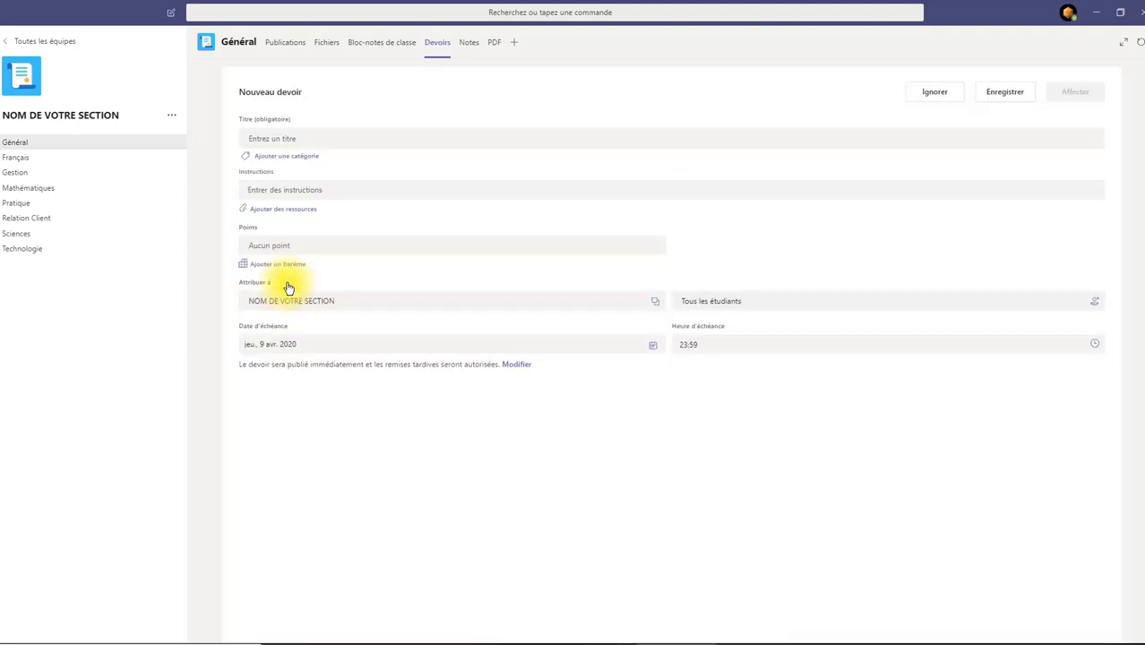
pyautogui.click(375, 141)
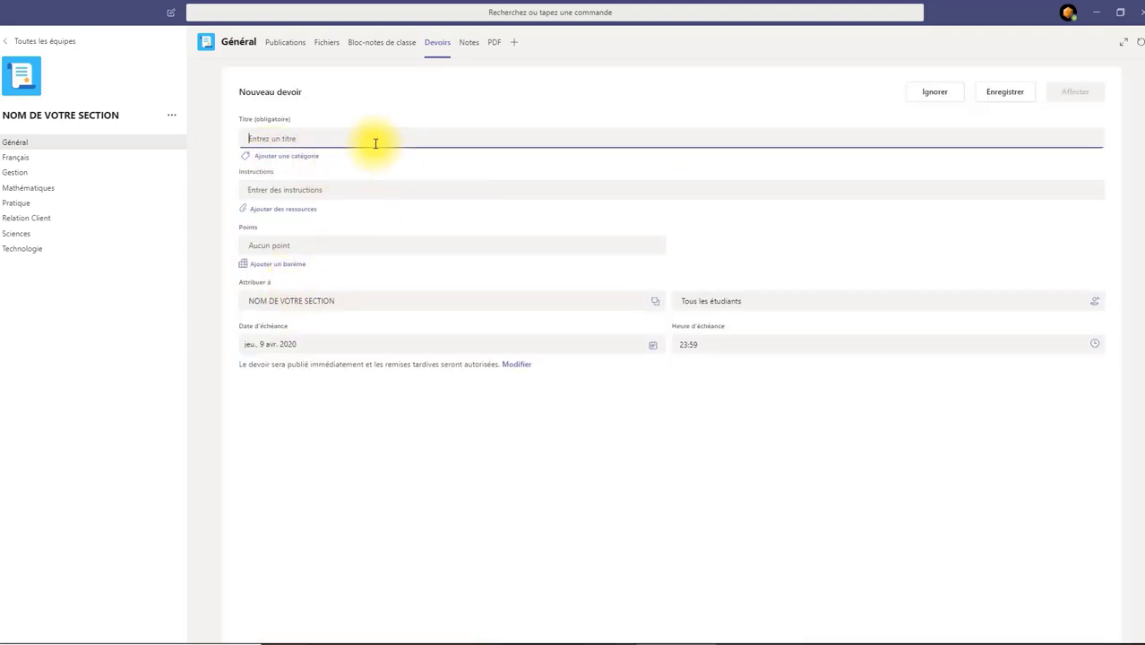
pyautogui.write('eXEMPL')
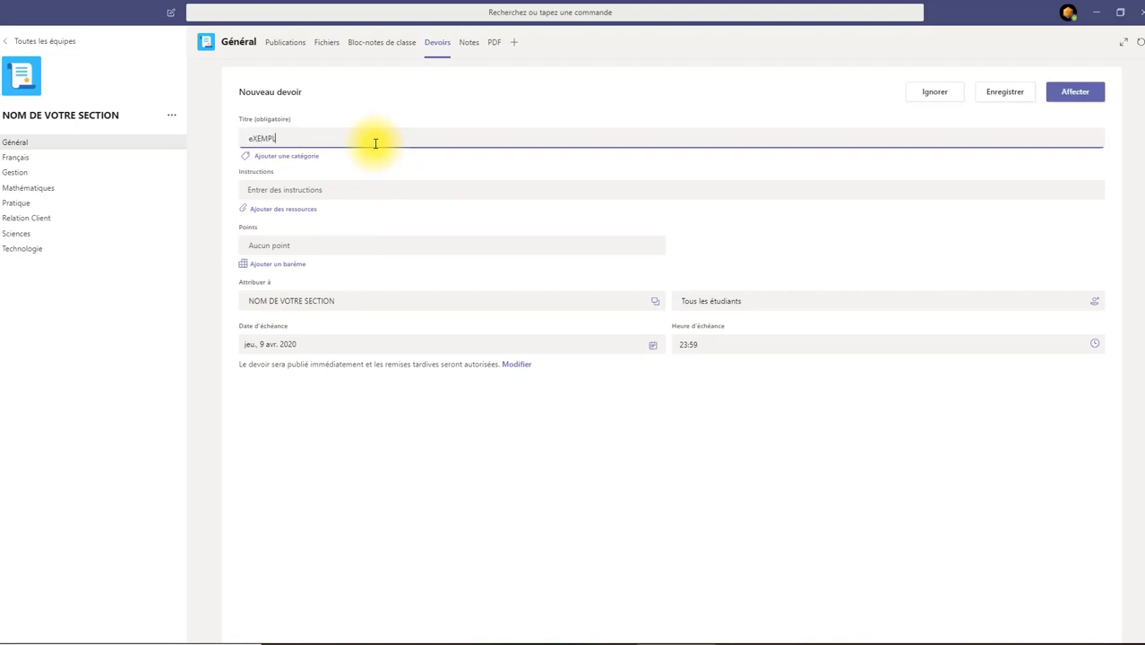
pyautogui.hotkey('ctrl', 'a')
pyautogui.press('BackSpace')
pyautogui.write('Exemple de titre')
# - Assign the Gestion category to the assignment and enter "Consignes..." as its instructions
pyautogui.click(284, 158)
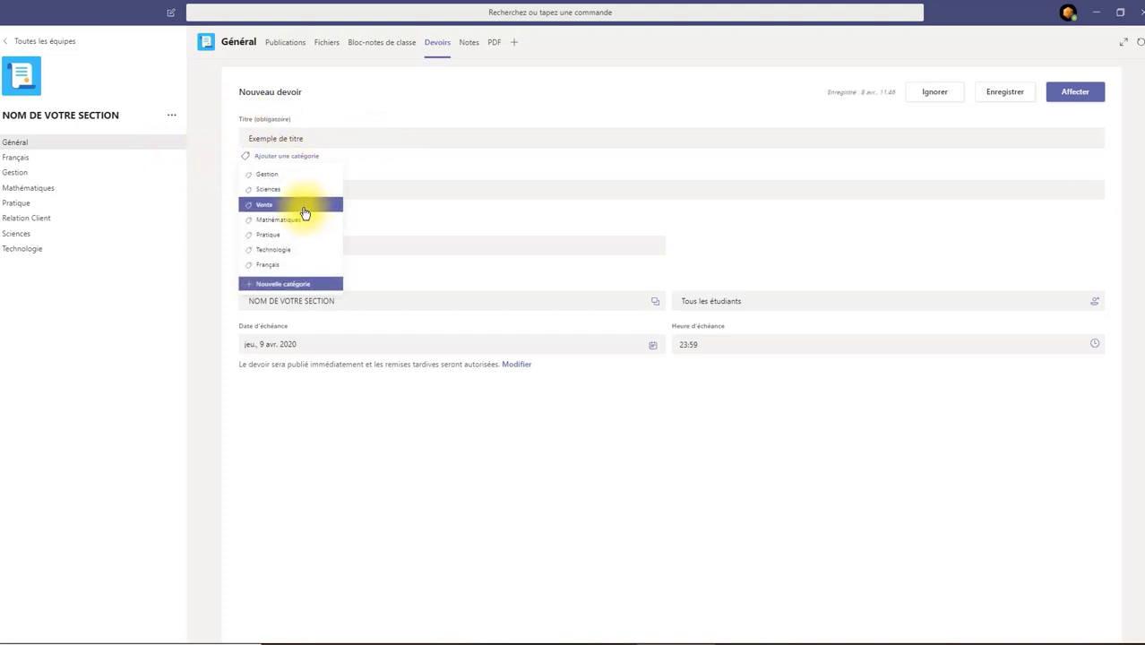
pyautogui.click(284, 176)
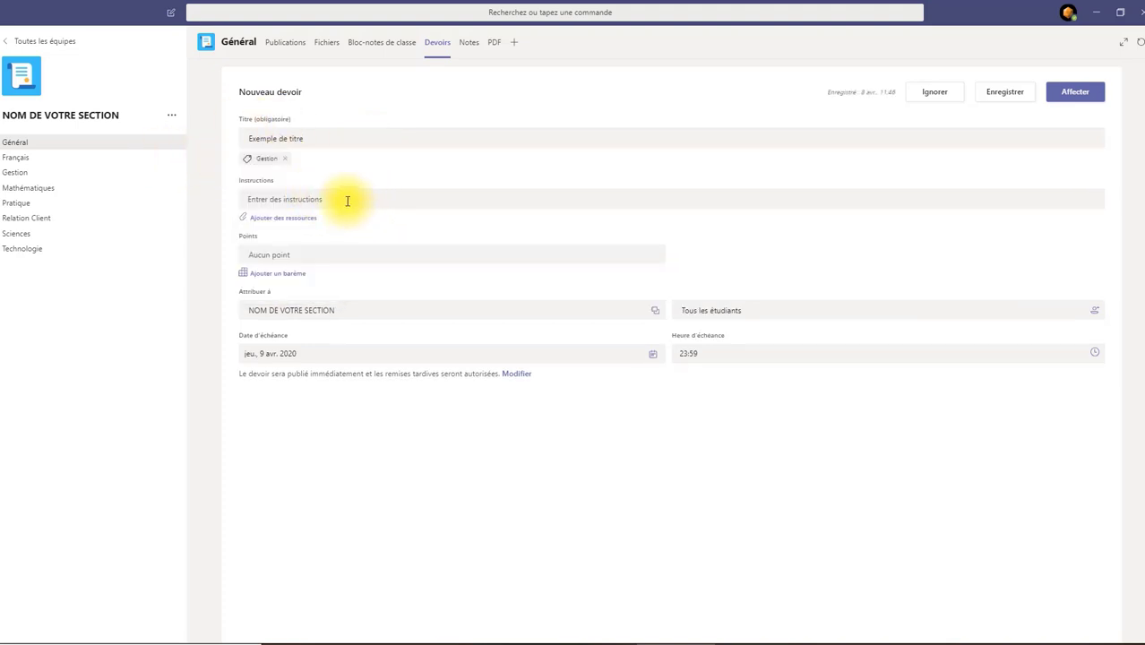
pyautogui.click(348, 199)
pyautogui.write('Cons')
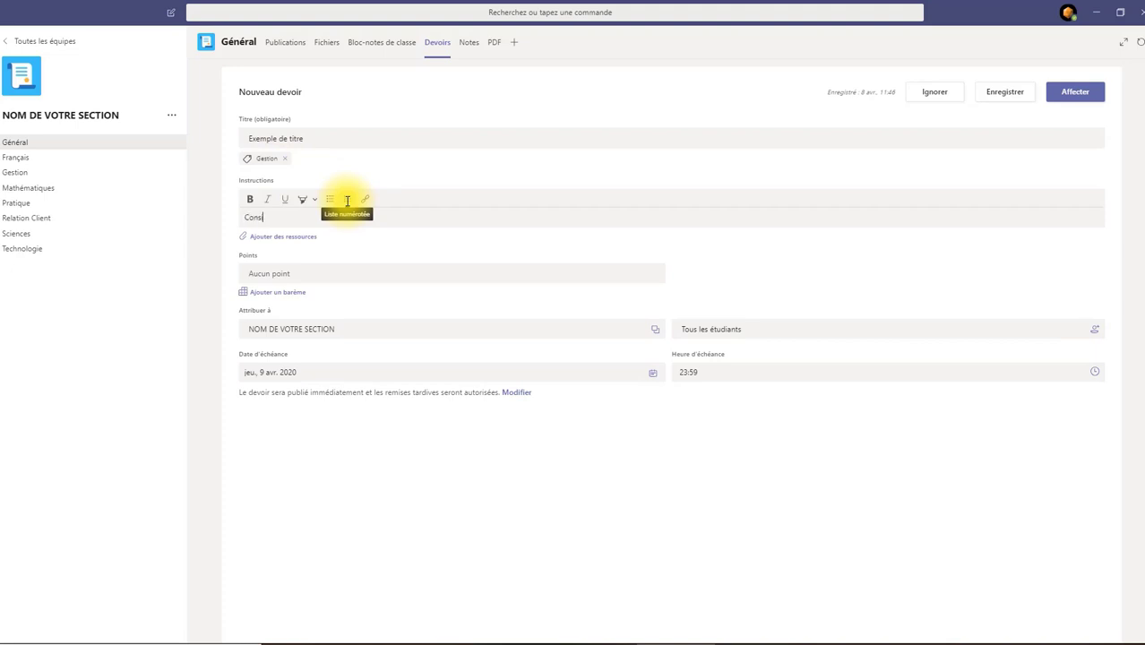
pyautogui.write('ignes...')
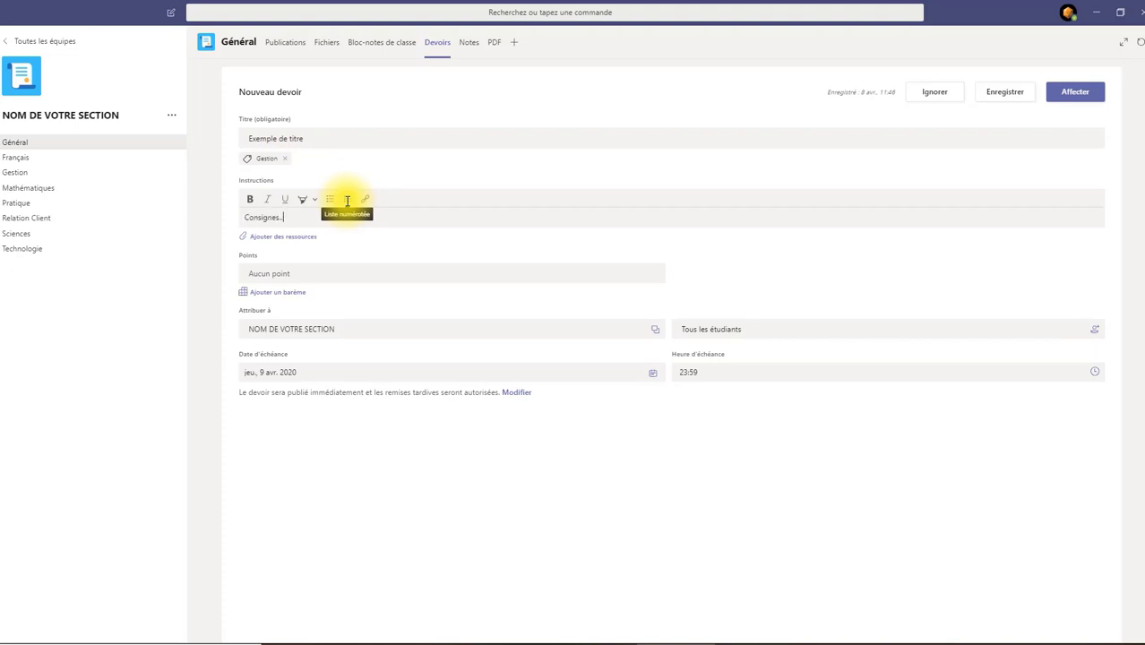
# - Attach the file Exemple de devoir.docx from OneDrive as an assignment resource
pyautogui.click(304, 237)
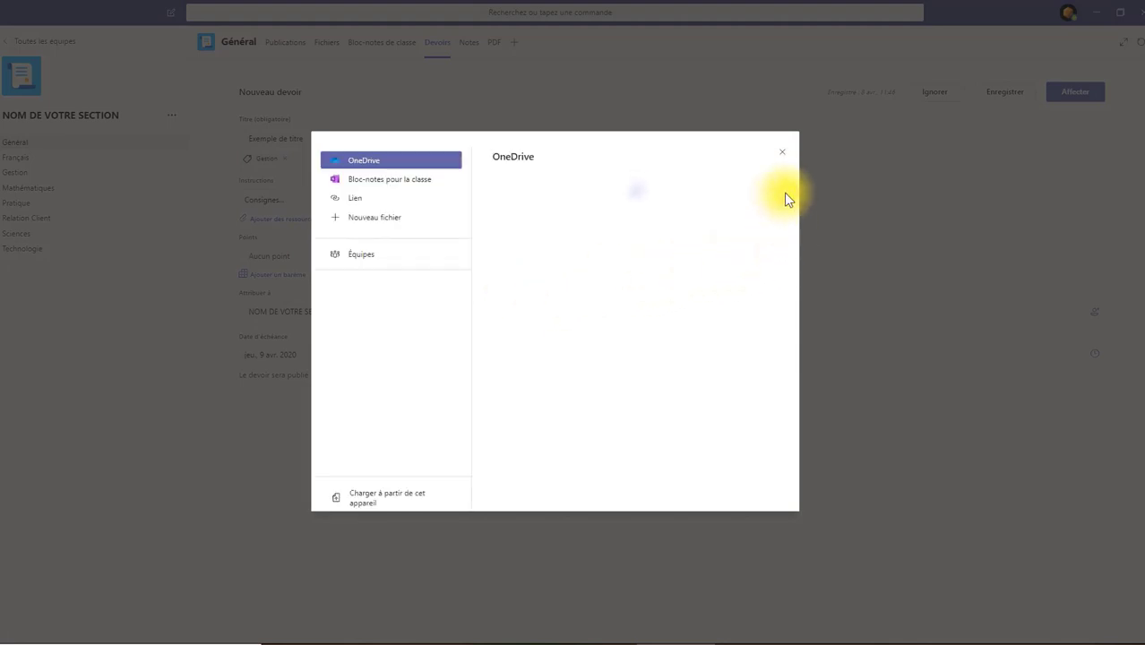
pyautogui.scroll(-5, 708, 251)
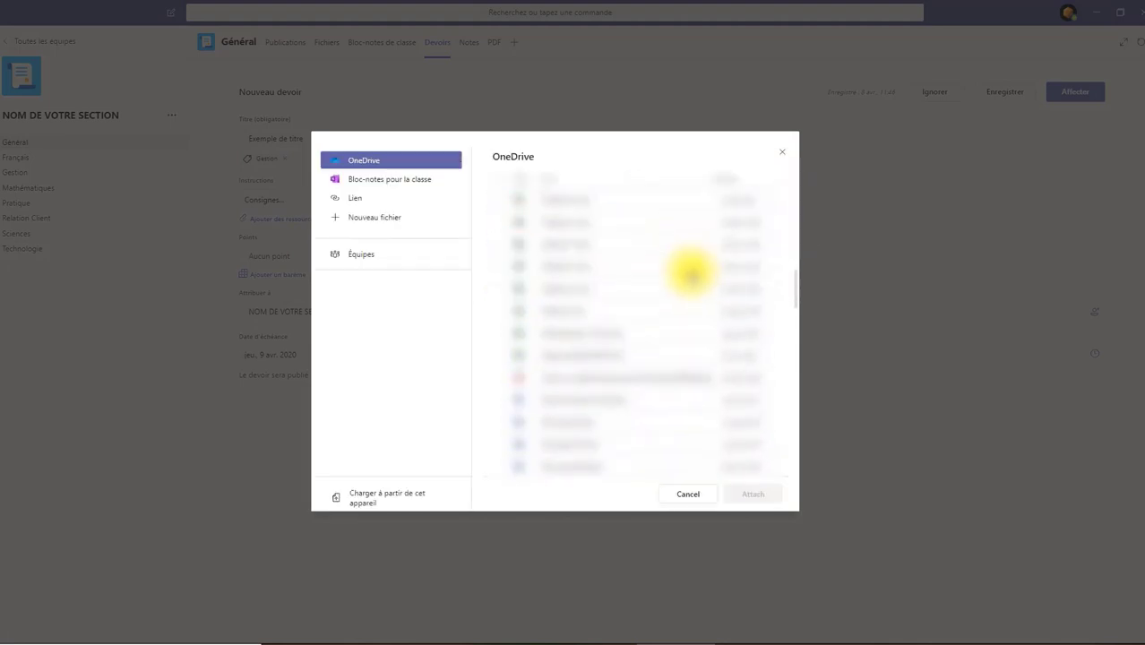
pyautogui.scroll(-2, 685, 282)
pyautogui.click(604, 292)
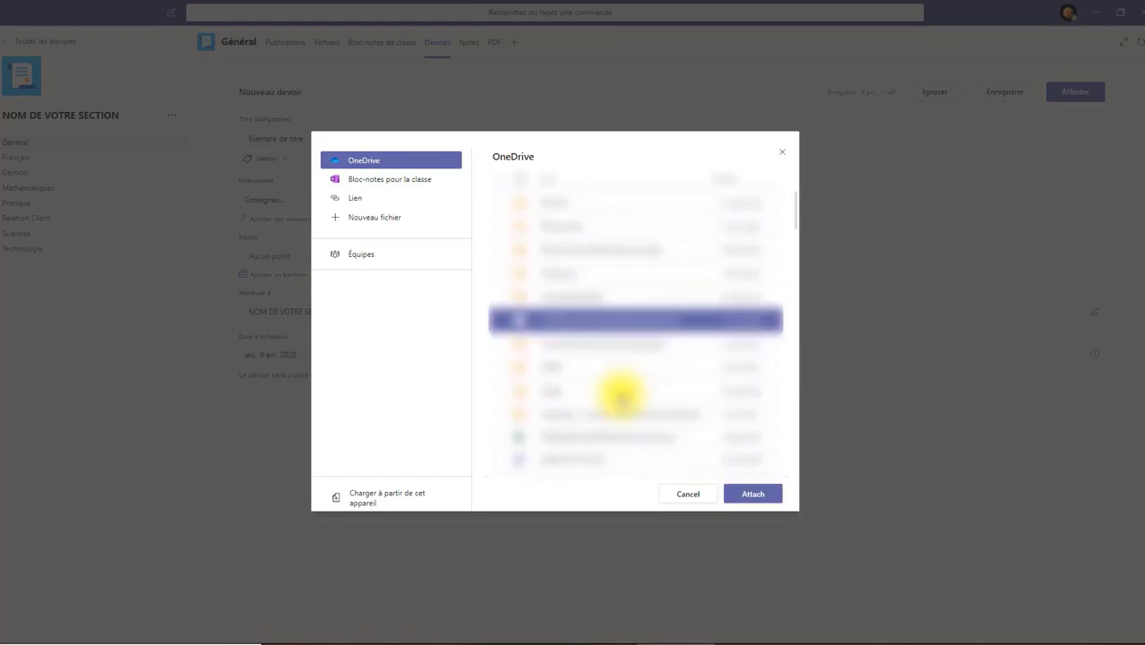
pyautogui.click(747, 494)
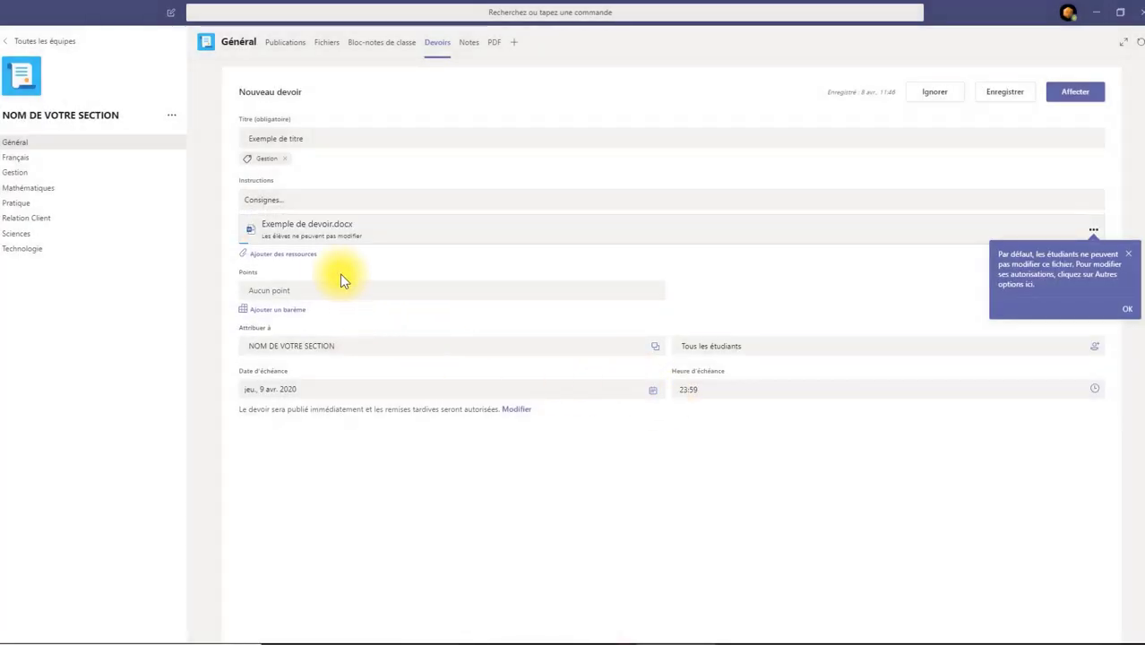
# - Set the permission of Exemple de devoir.docx to "Les élèves modifient leur propre copie" and dismiss the permissions tip
pyautogui.click(278, 310)
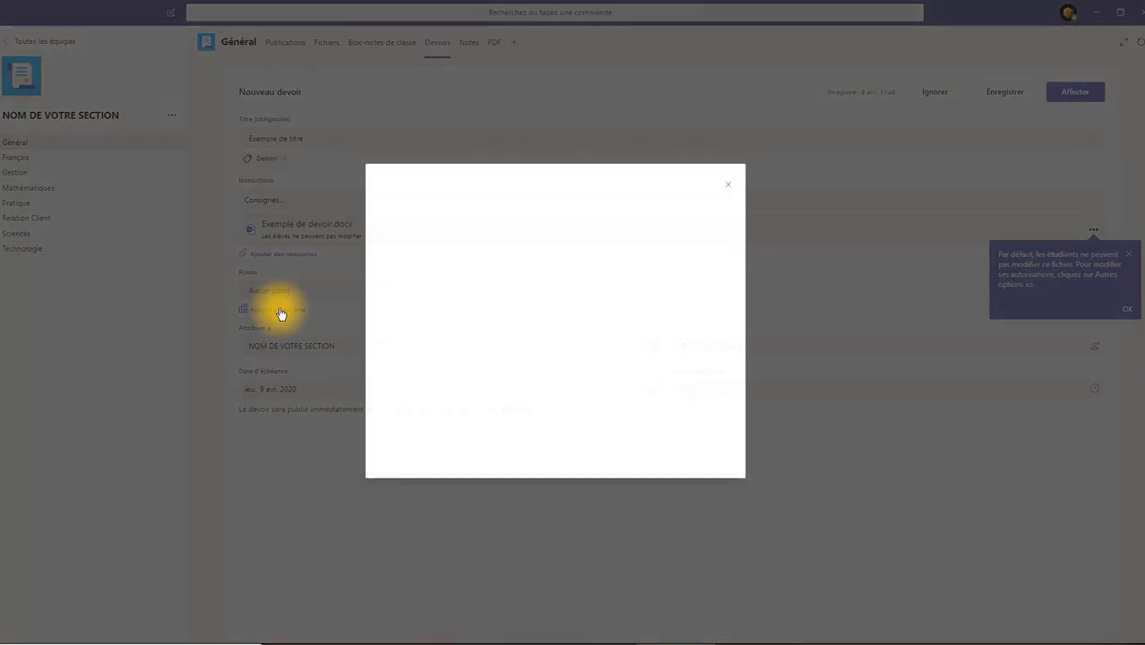
pyautogui.click(731, 189)
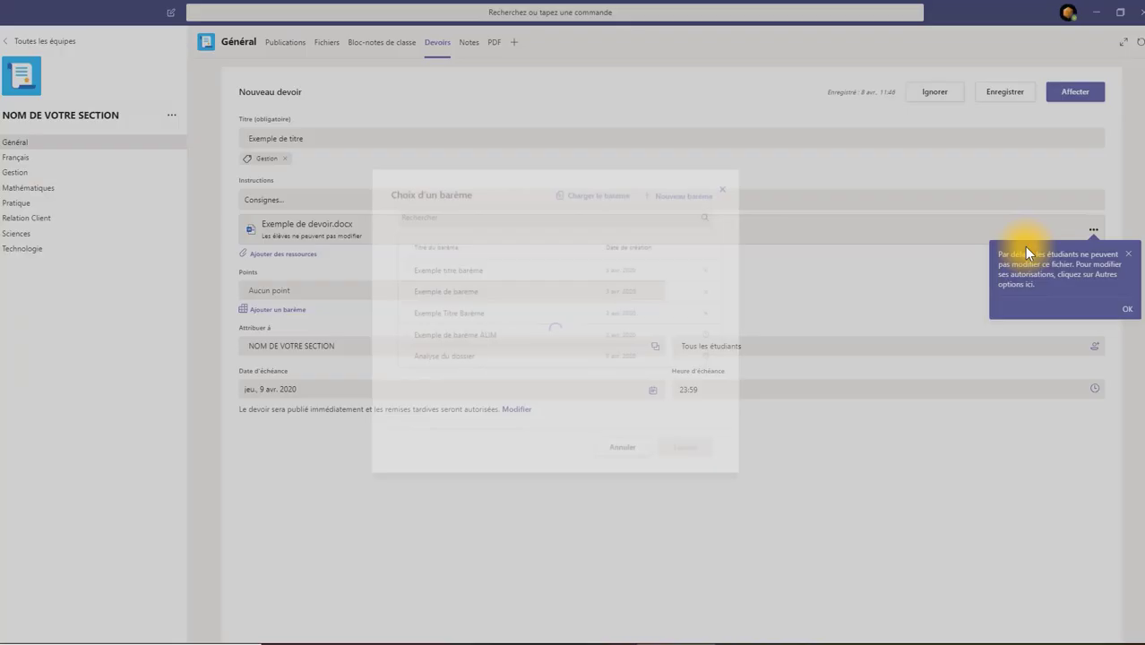
pyautogui.click(1092, 230)
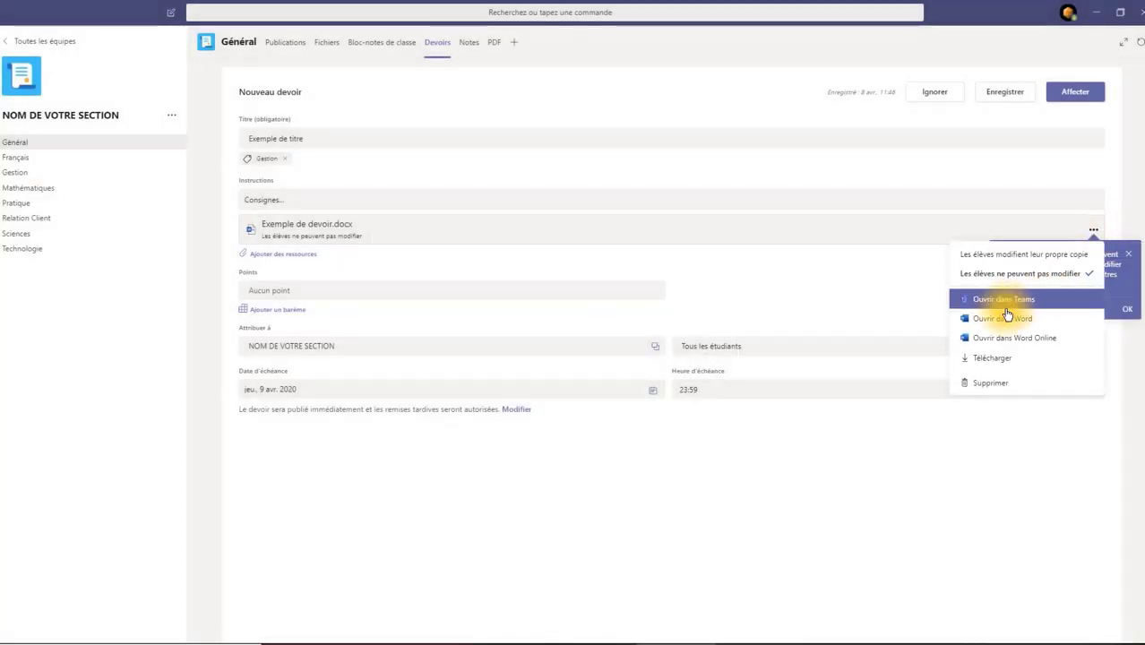
pyautogui.click(1026, 256)
pyautogui.click(1125, 305)
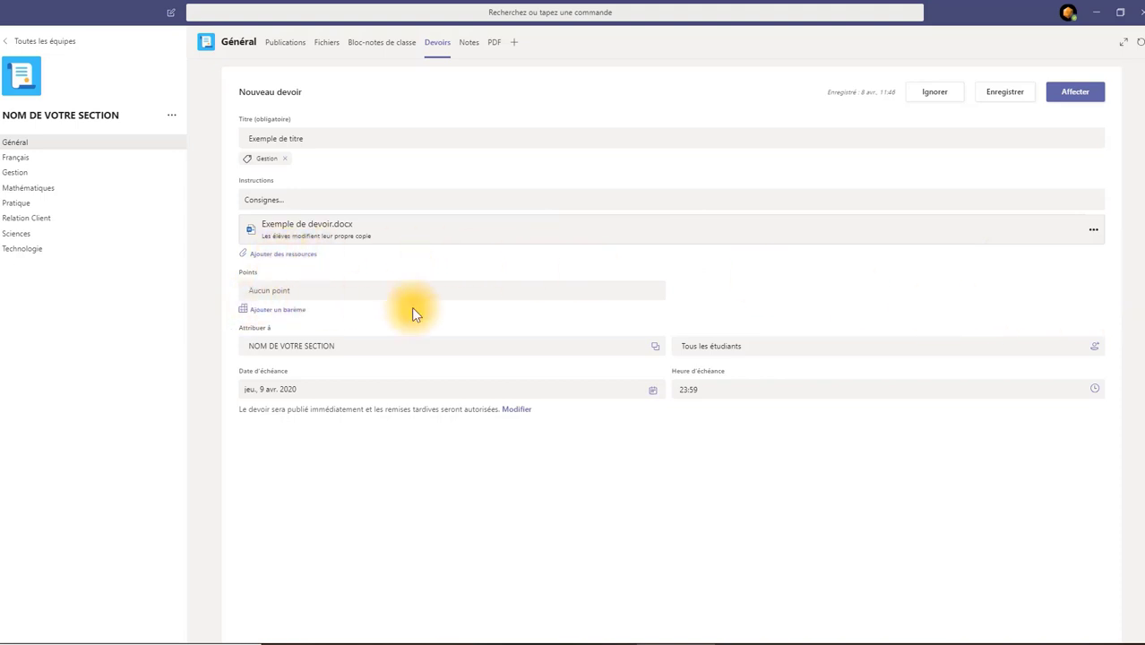
# - Start a new rubric (barème) for the assignment and enable points on it
pyautogui.click(288, 310)
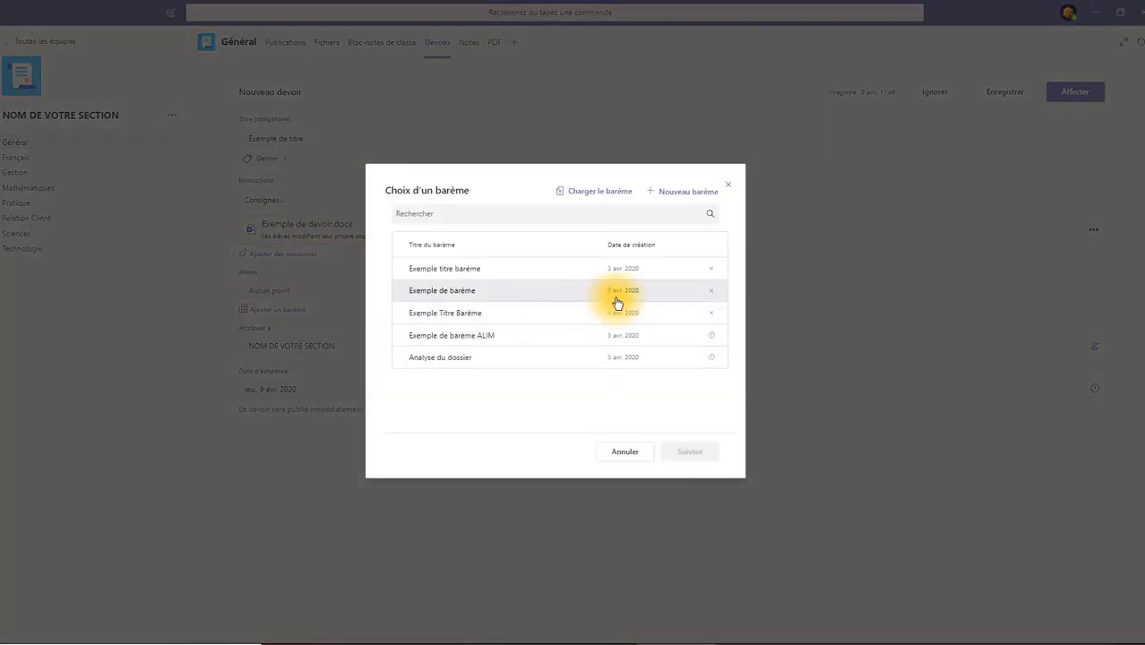
pyautogui.click(686, 194)
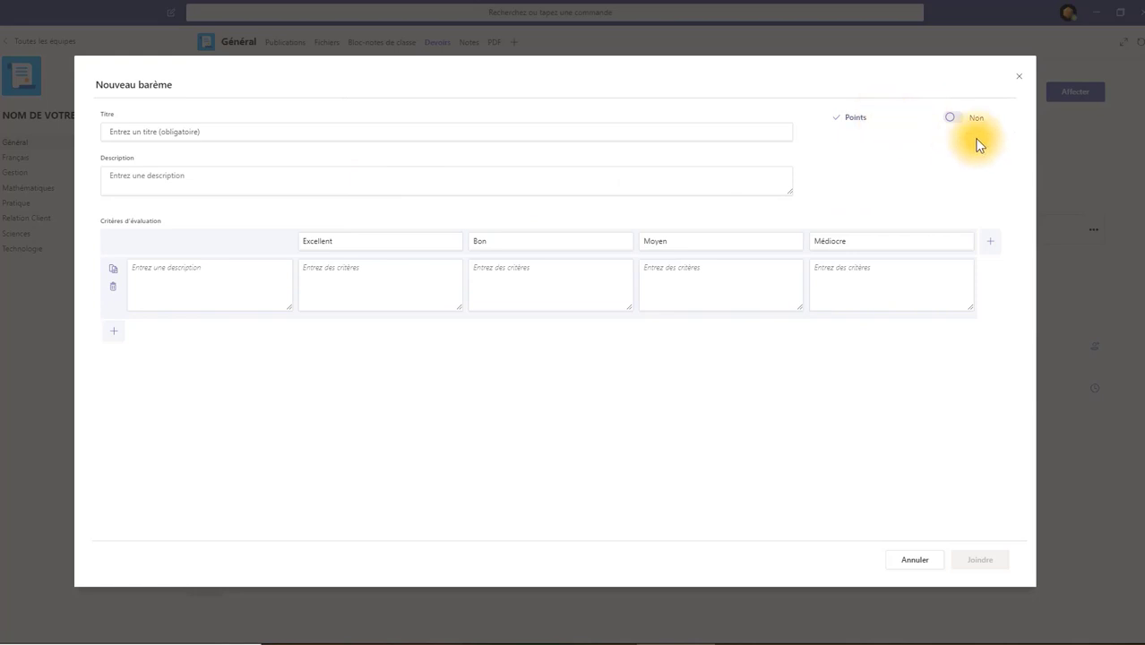
pyautogui.click(954, 117)
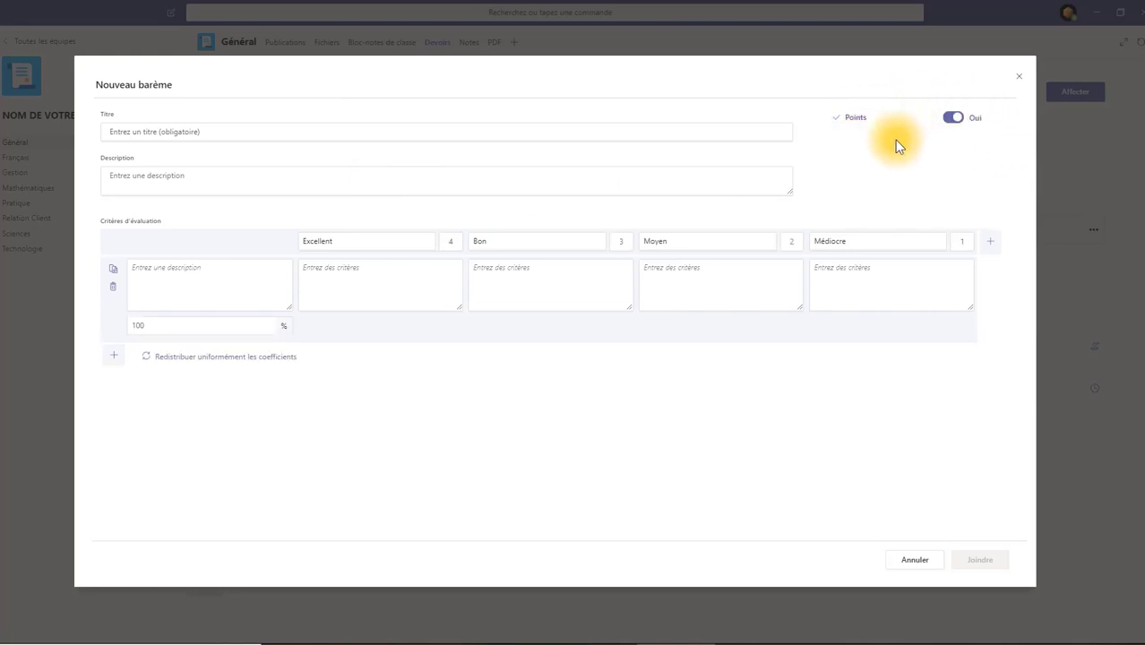
# - Title the rubric "Barème exemple" and enter "Dossier BTS..." as its description
pyautogui.click(155, 130)
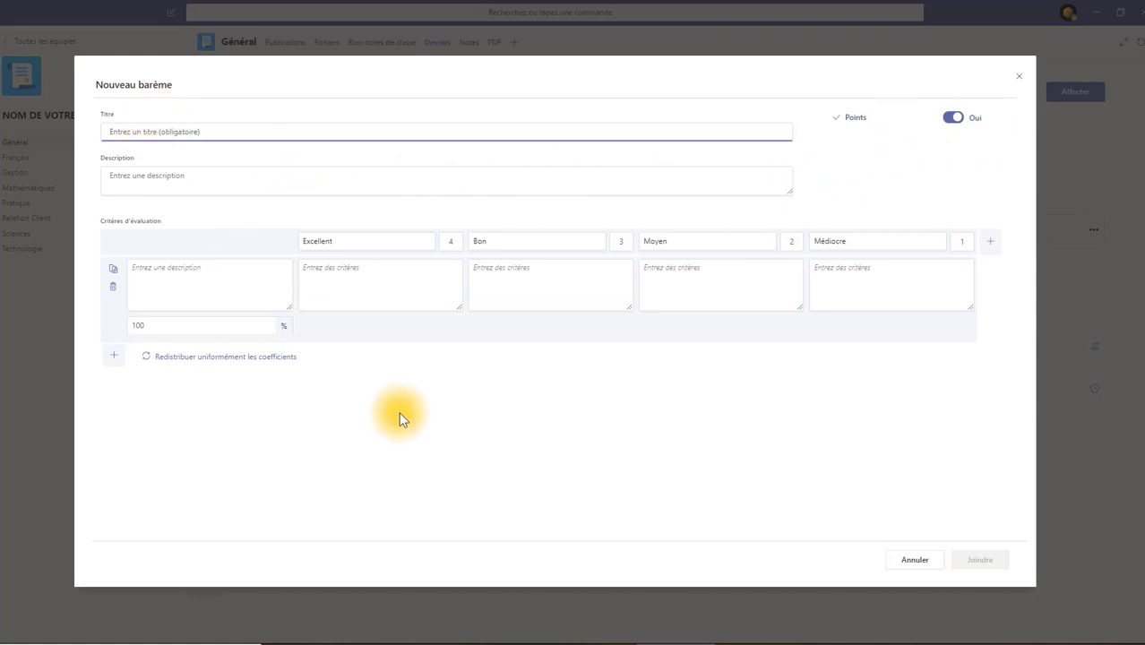
pyautogui.write('Barème')
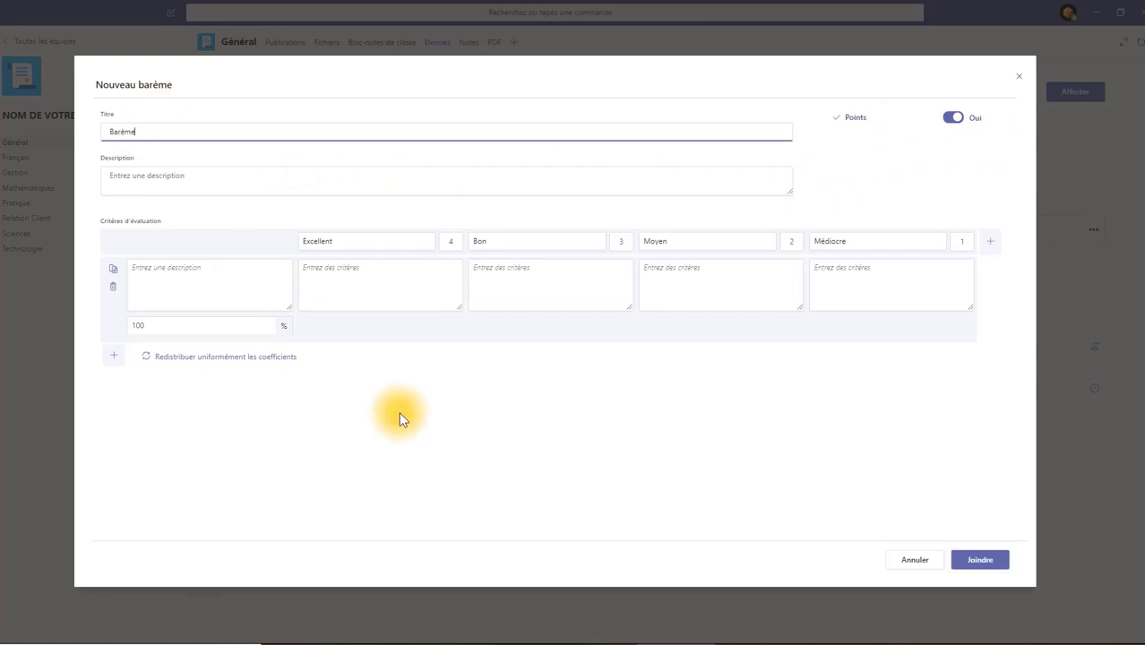
pyautogui.write(' exemple')
pyautogui.click(190, 188)
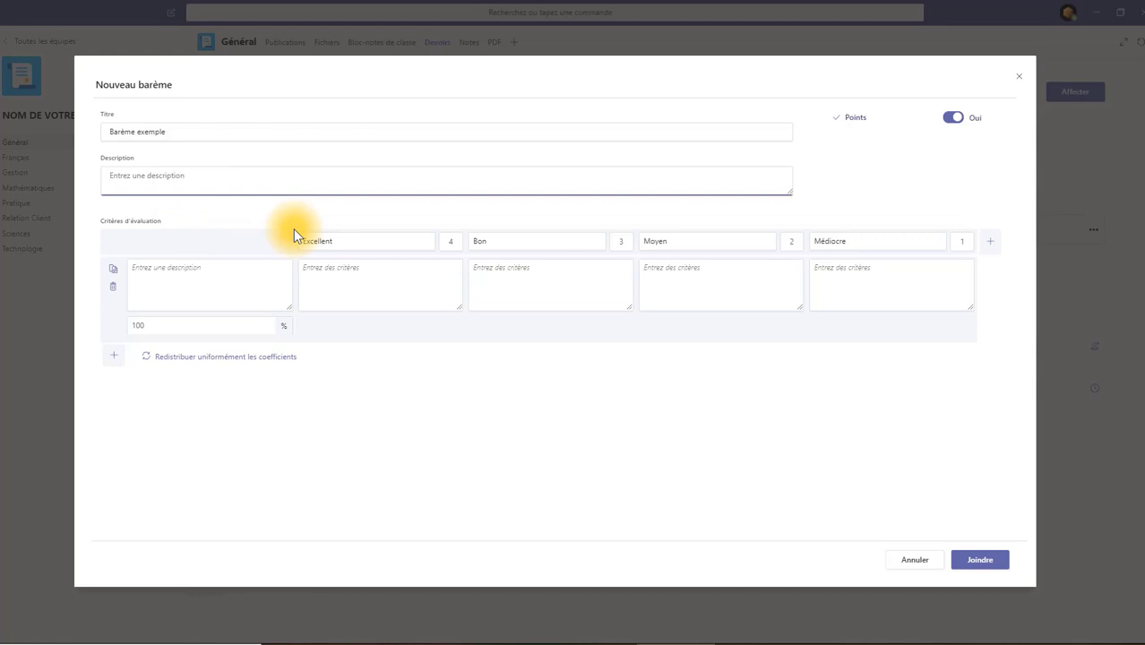
pyautogui.write('Dossier BTS..')
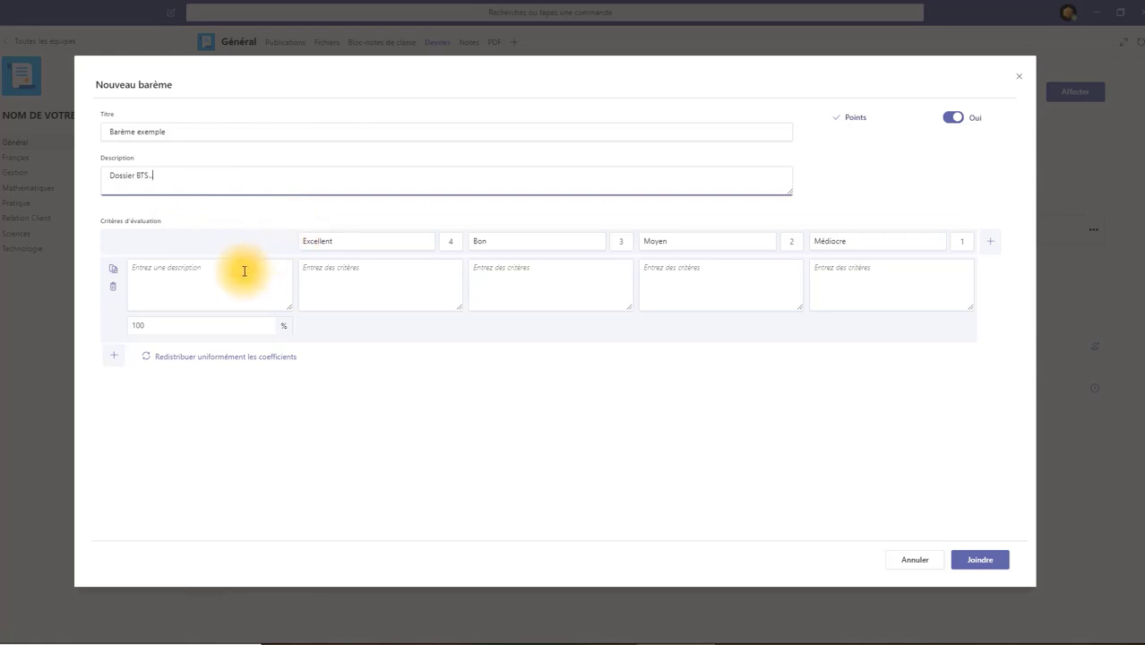
# - Rename the rubric's Médiocre level as "Insuffisant"
pyautogui.click(255, 278)
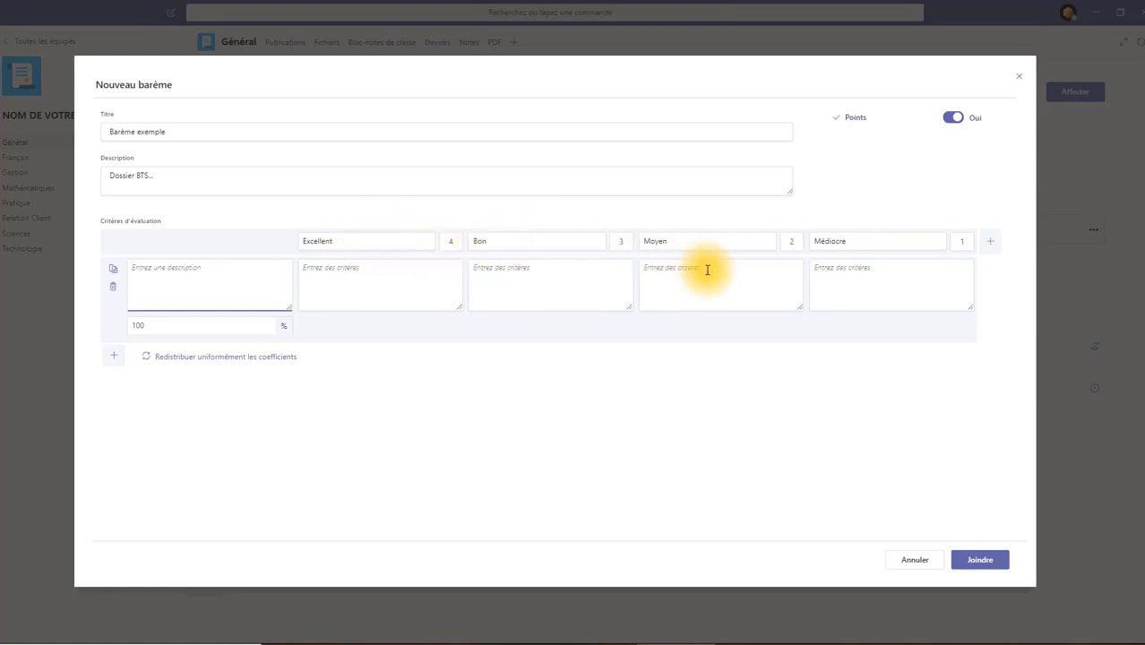
pyautogui.moveTo(861, 241); pyautogui.dragTo(801, 242)
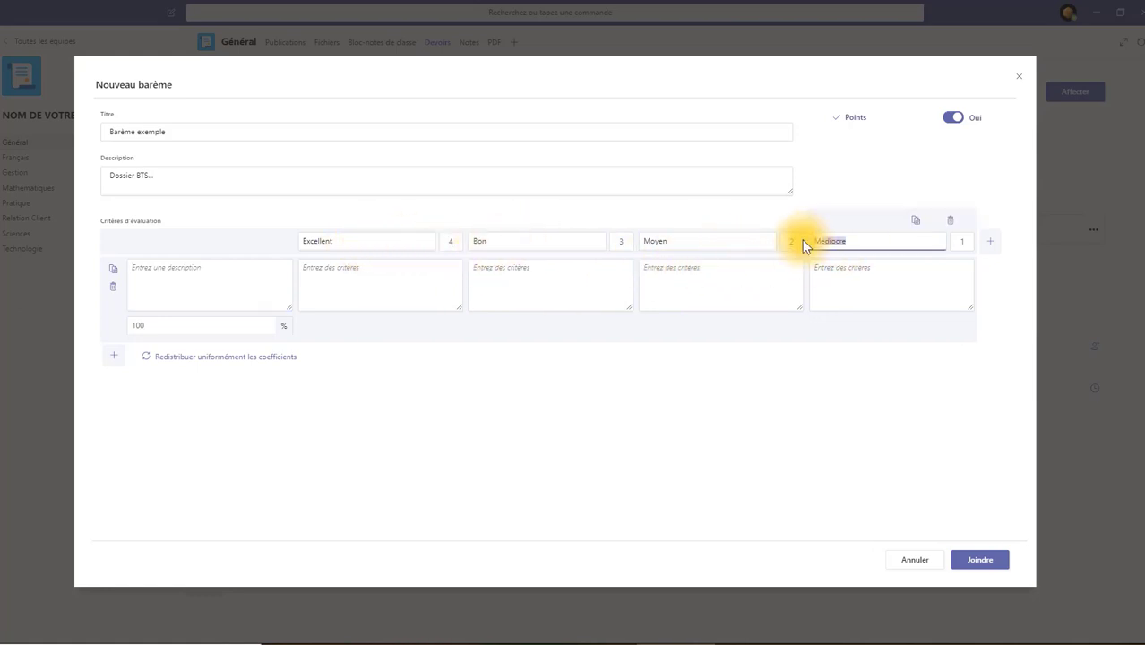
pyautogui.write('Insuffisant')
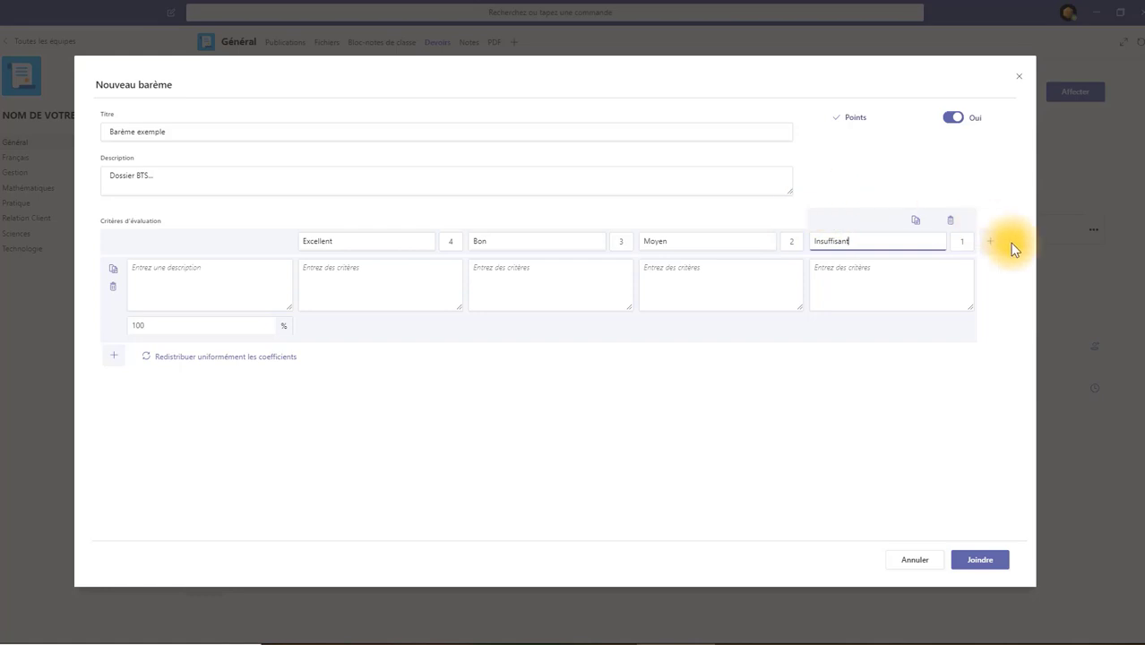
# - Set the level points to 0 for Insuffisant, 1 for Moyen, 2 for Bon and 3 for Excellent
pyautogui.click(955, 240)
pyautogui.write('1')
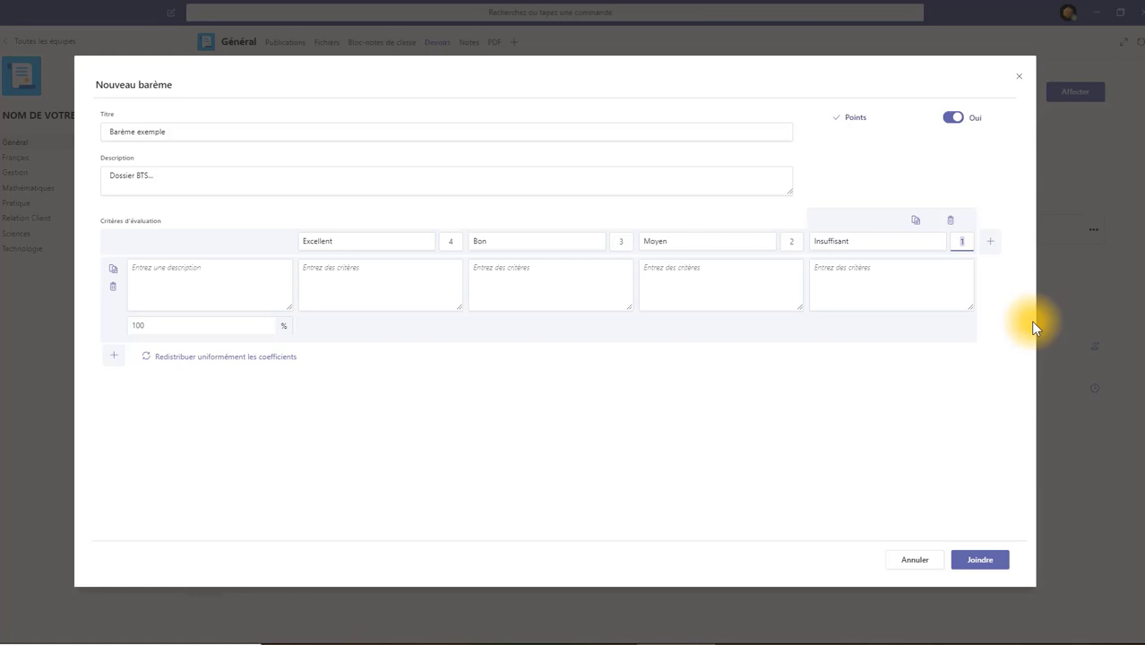
pyautogui.write('0')
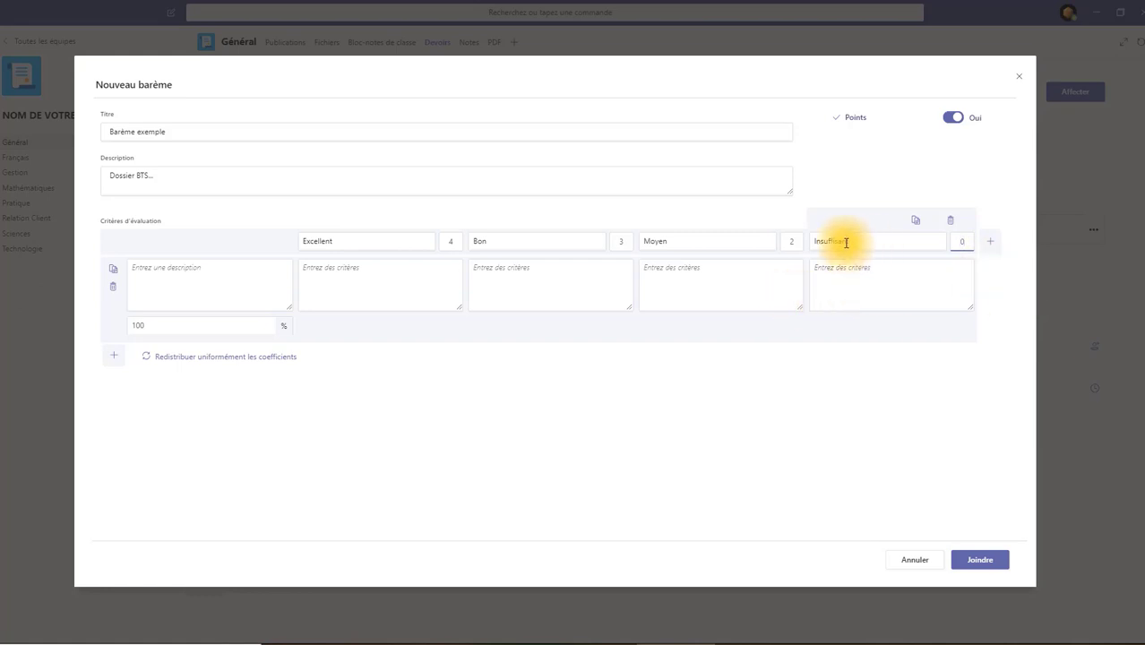
pyautogui.click(794, 241)
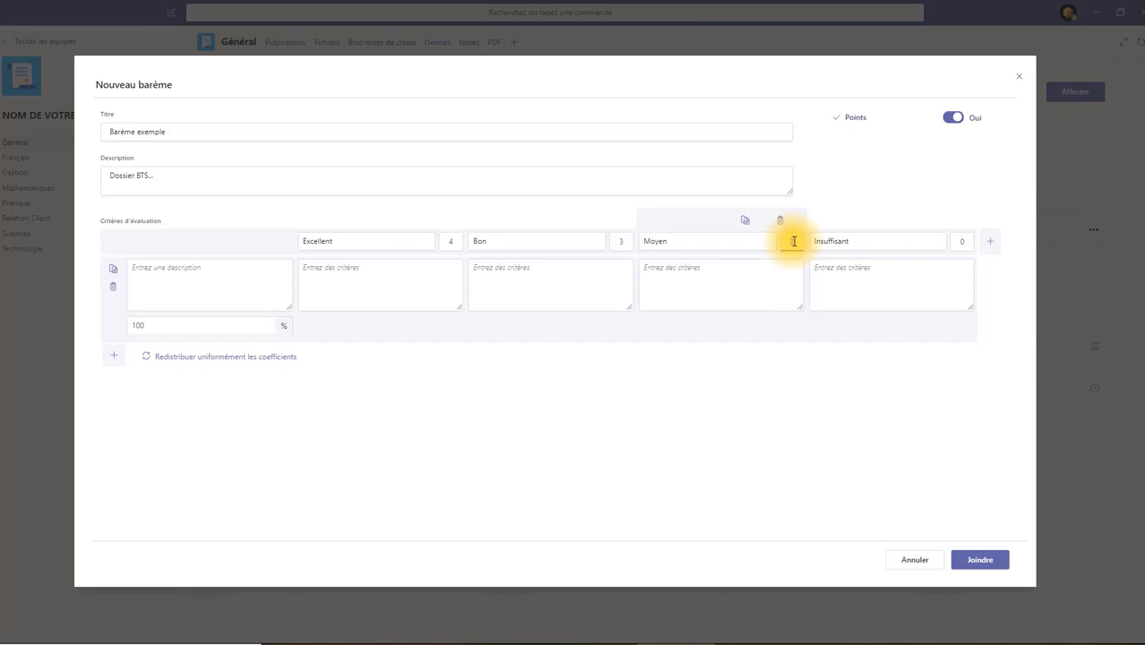
pyautogui.write('1')
pyautogui.click(620, 241)
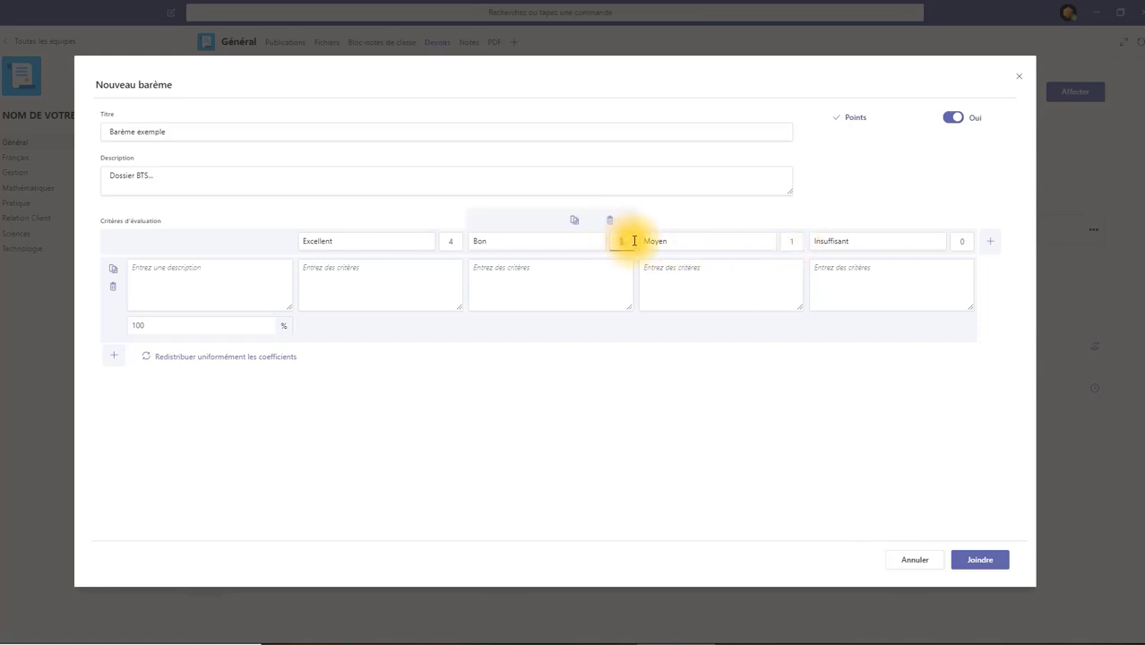
pyautogui.write('2')
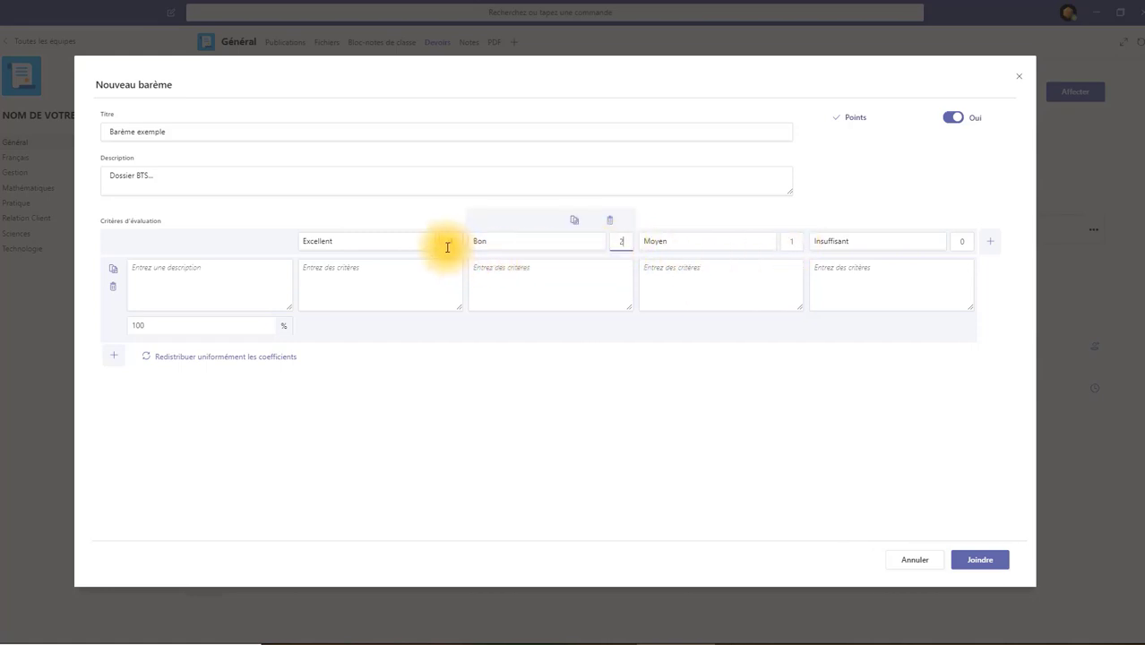
pyautogui.click(451, 241)
pyautogui.write('3')
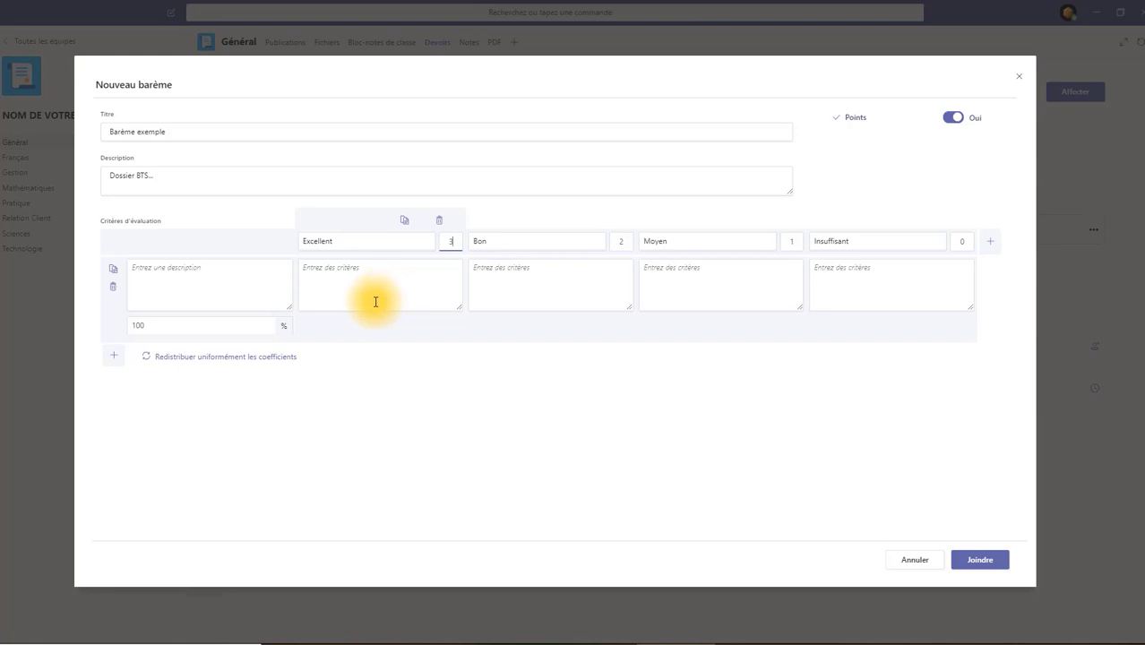
pyautogui.click(450, 243)
# - Enter "Orthographe" as the description of the rubric's first evaluation criterion
pyautogui.click(386, 272)
pyautogui.click(225, 268)
pyautogui.write('Or')
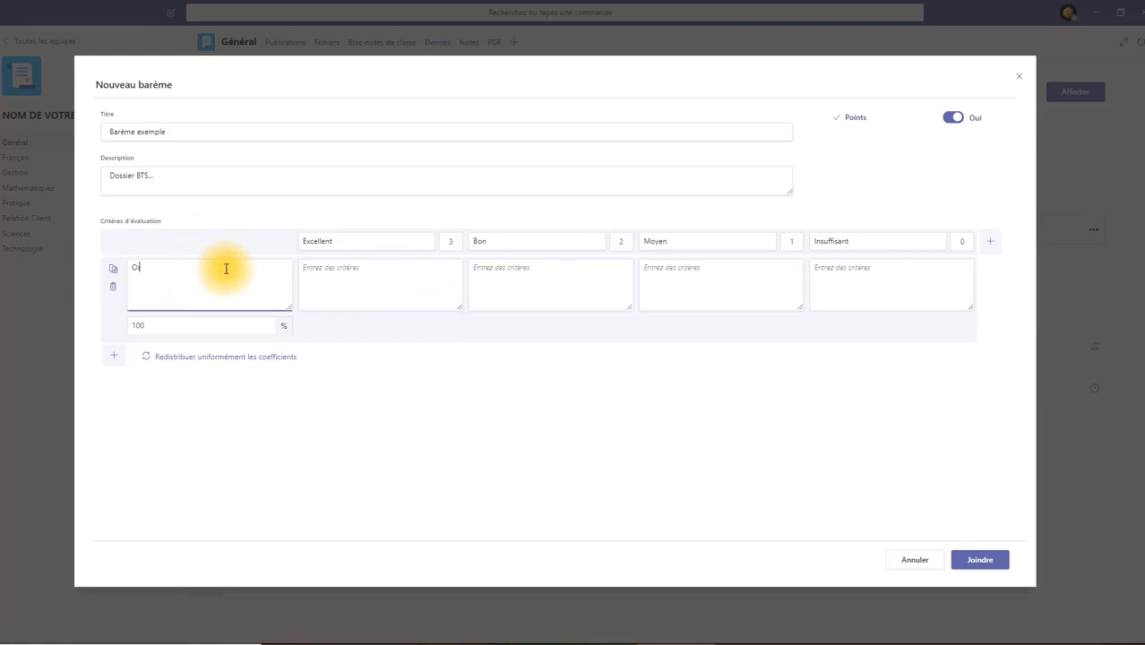
pyautogui.write('thorgrpahe')
pyautogui.press('BackSpace')
pyautogui.press('BackSpace')
pyautogui.press('BackSpace')
pyautogui.write('phe')
# - Enter "Moins de 3 fautes" as the Excellent-level requirement for the Orthographe criterion
pyautogui.click(341, 253)
pyautogui.click(346, 267)
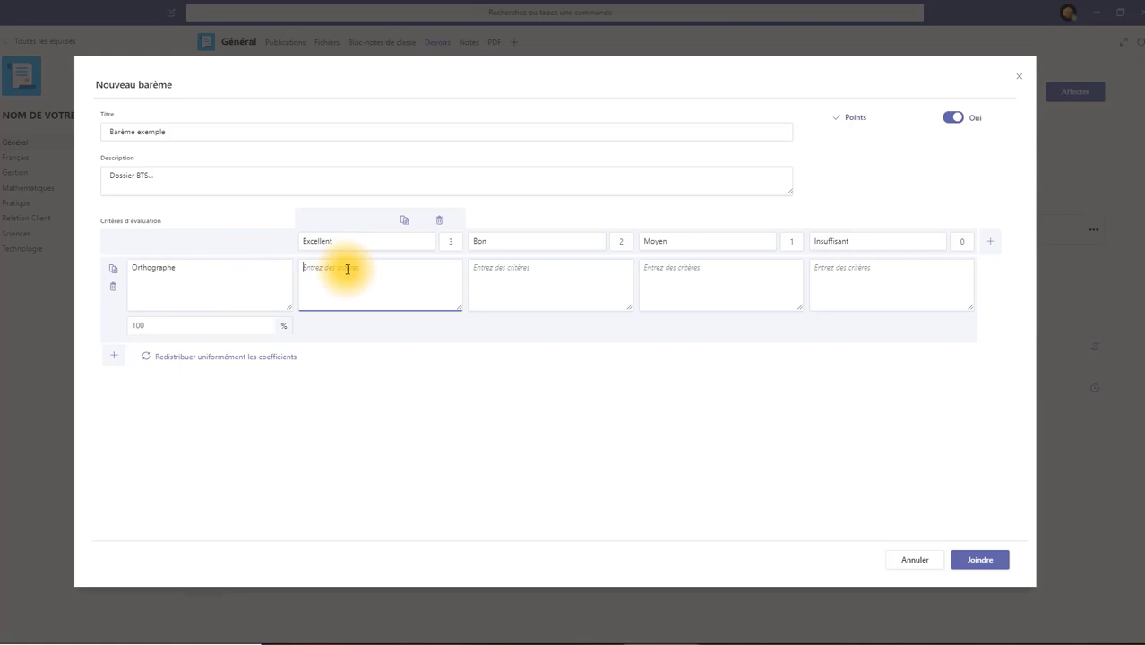
pyautogui.write('Moins de')
pyautogui.write(' 2')
pyautogui.write('es')
# - Enter the Orthographe requirements "De 3 à 6 fautes" for Bon, "De 6 à 10 fautes" for Moyen and "+ de 10 fautes" for Insuffisant
pyautogui.click(541, 268)
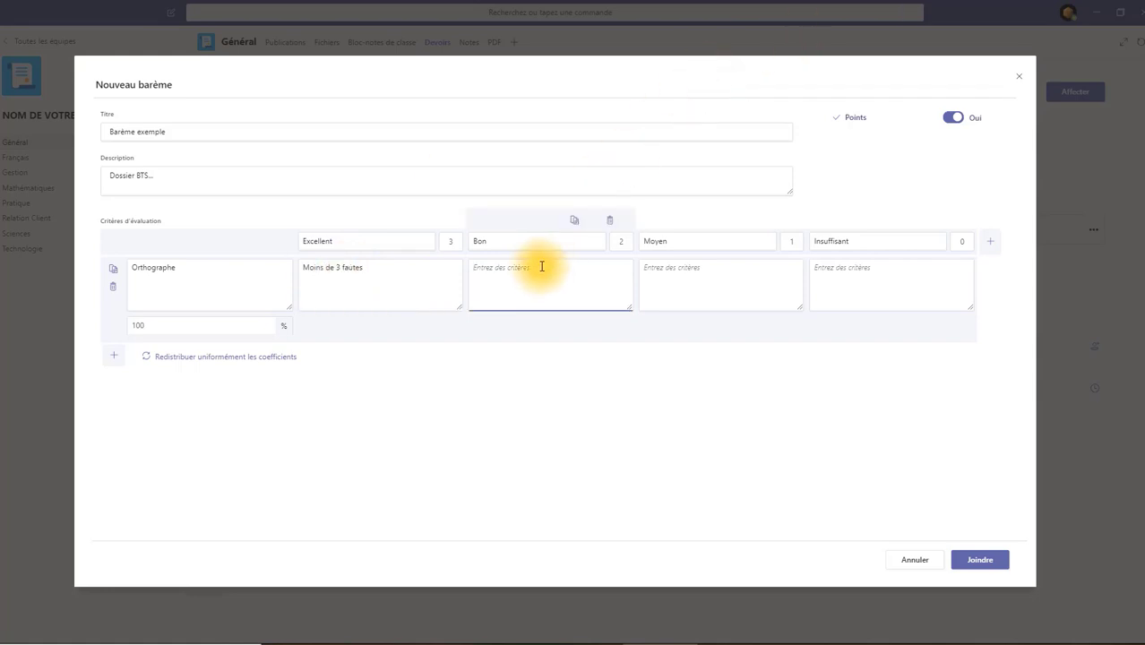
pyautogui.write('De 3 à 6 fautes')
pyautogui.click(672, 289)
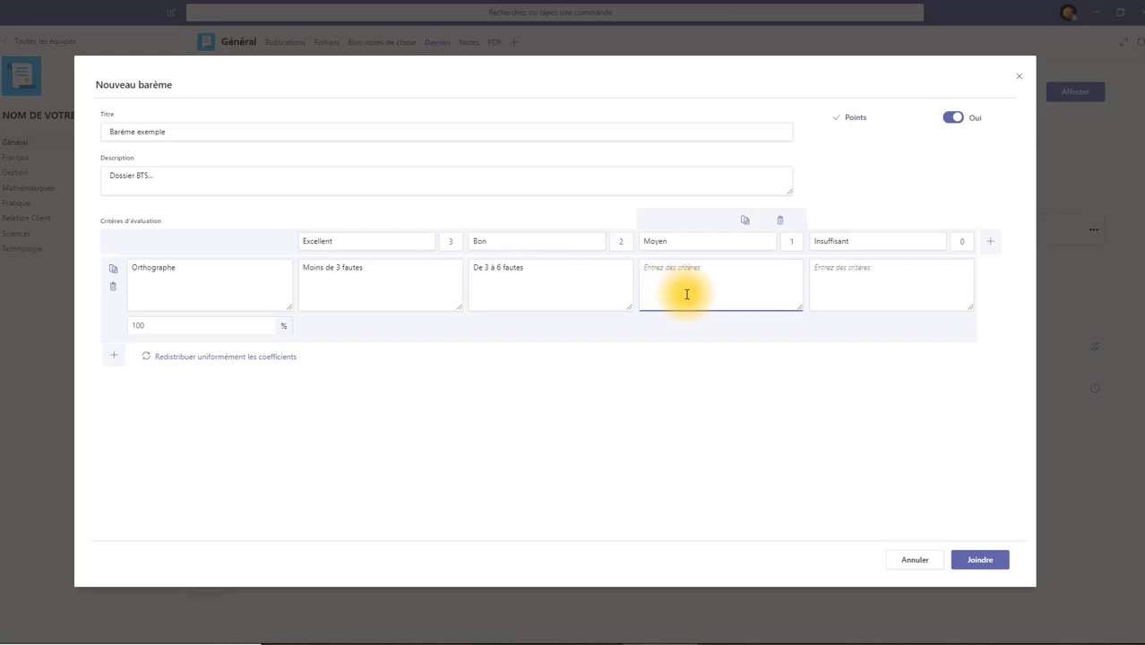
pyautogui.write('De 6 à 10 fautes')
pyautogui.click(919, 282)
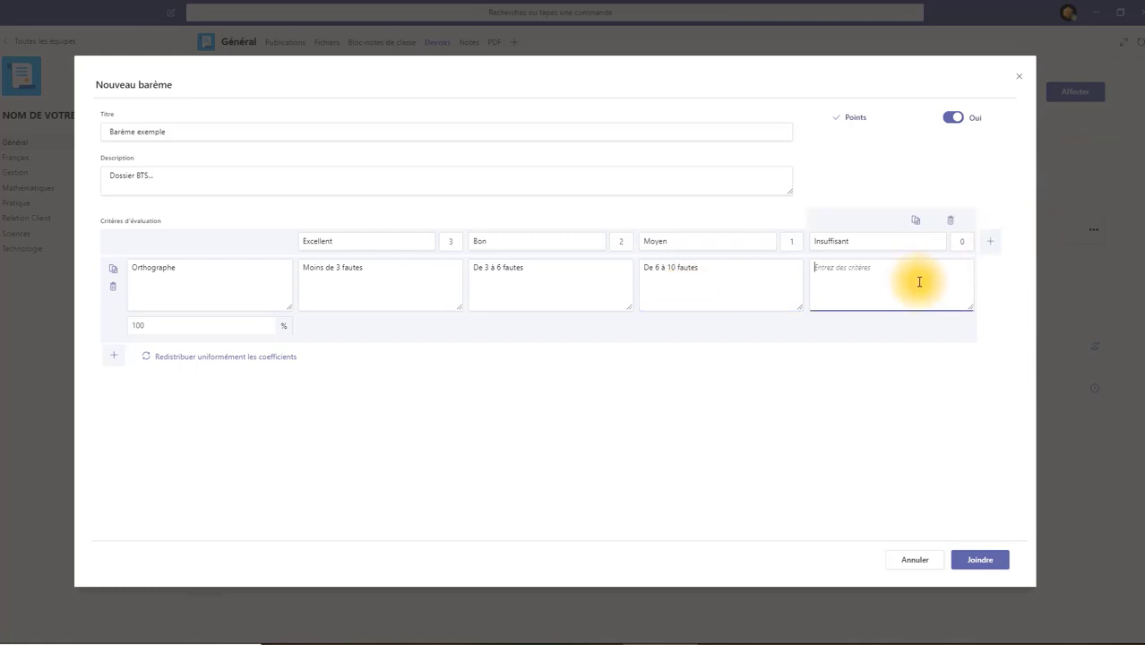
pyautogui.write('+ de 10 fautes')
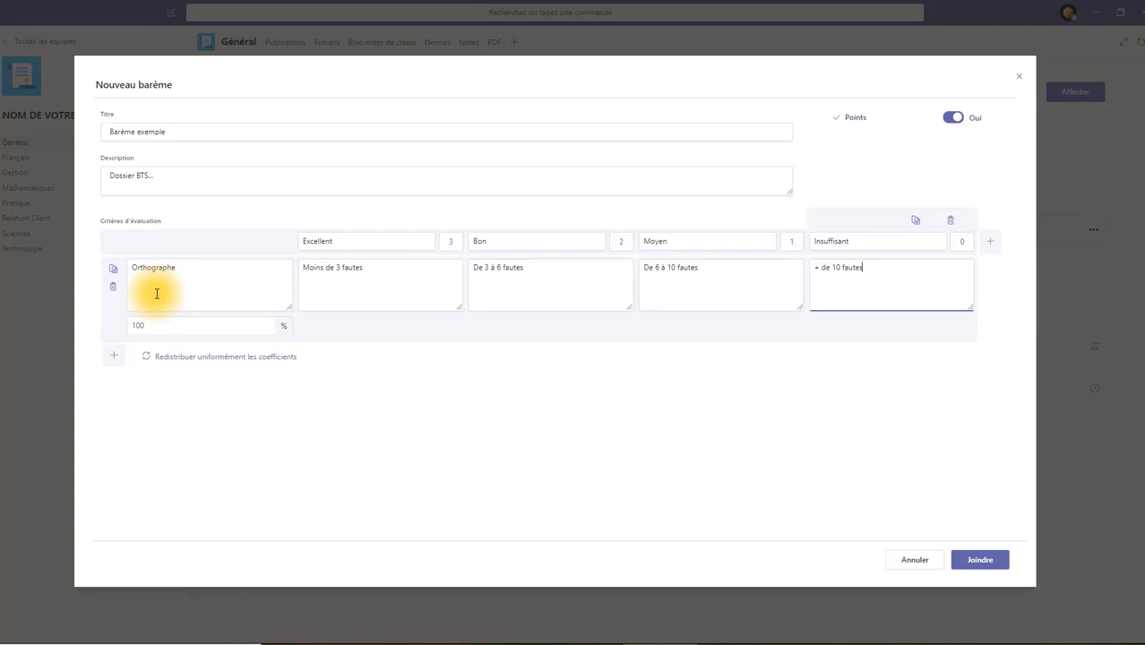
# - Add a second evaluation criterion to the rubric with the description "Respect de l'échéance"
pyautogui.click(119, 363)
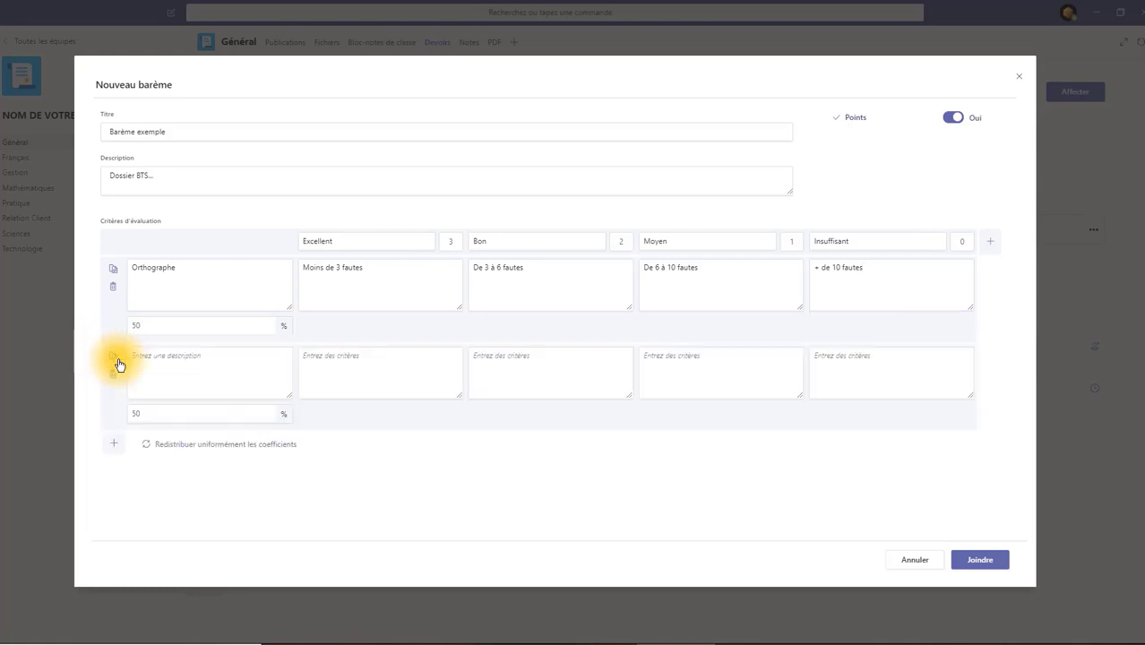
pyautogui.click(199, 367)
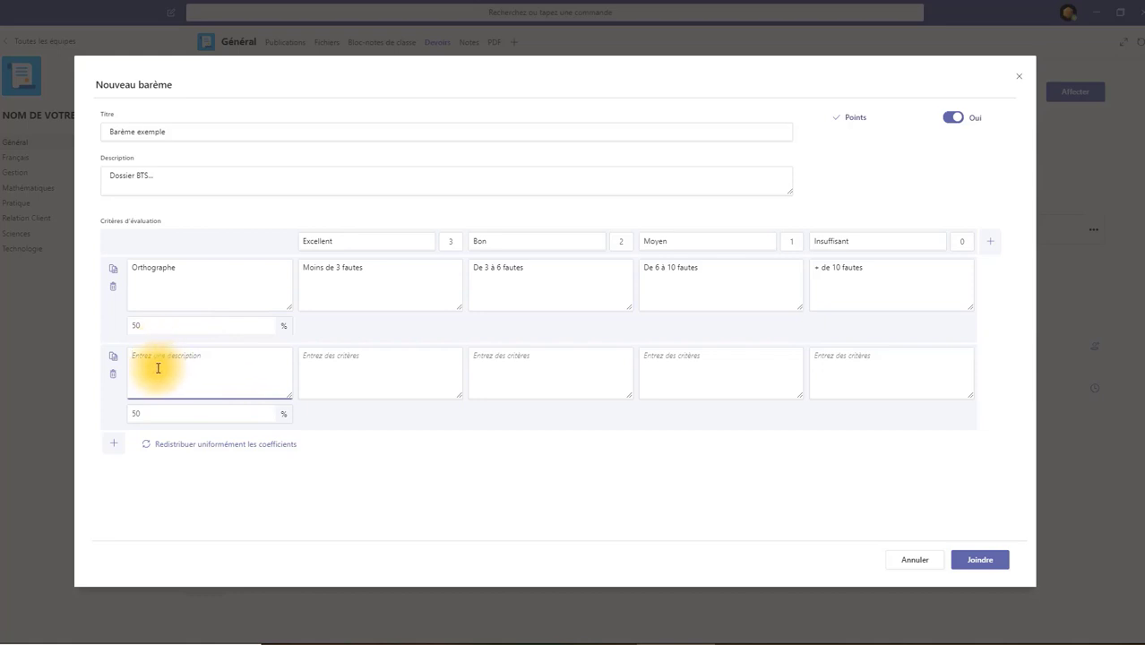
pyautogui.write("Respect de l'échéance")
# - Enter the Respect de l'échéance requirements: "J-2" for Excellent, "J-1" for Bon, "J" for Moyen and "J+1" for Insuffisant
pyautogui.click(361, 382)
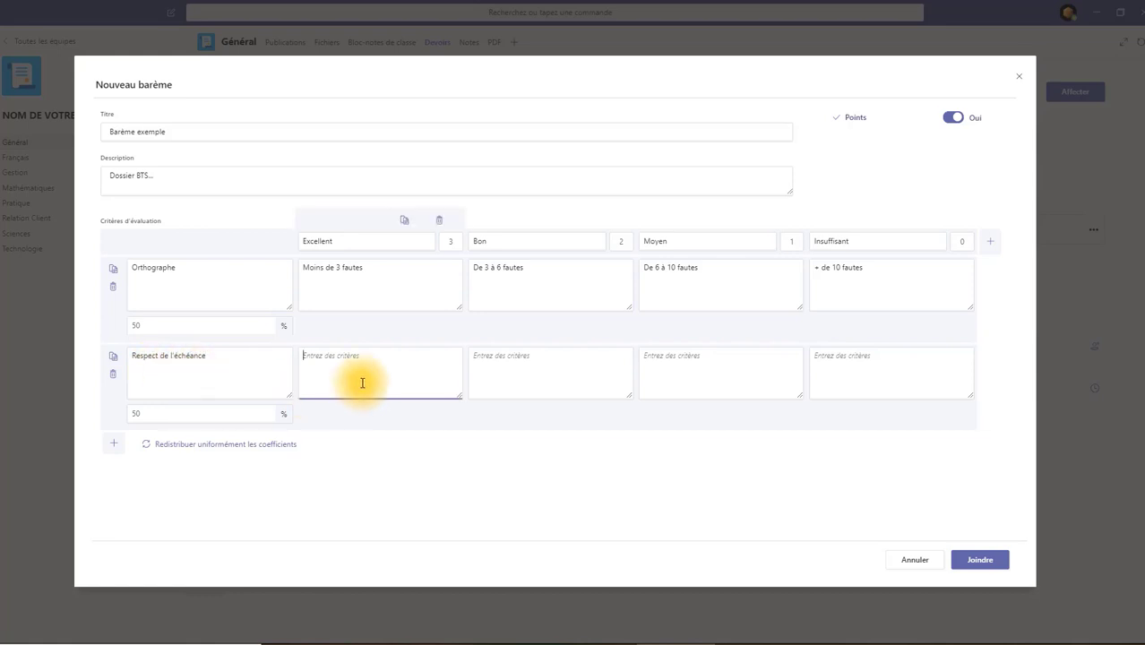
pyautogui.write('J-2')
pyautogui.click(522, 396)
pyautogui.write('J-1')
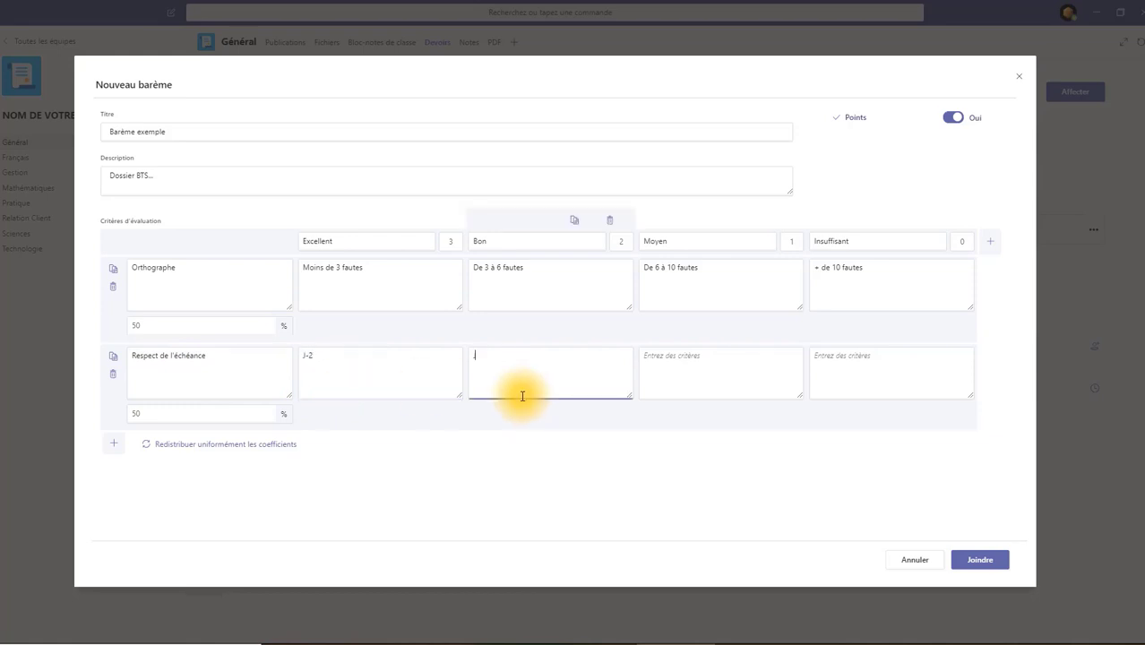
pyautogui.click(694, 399)
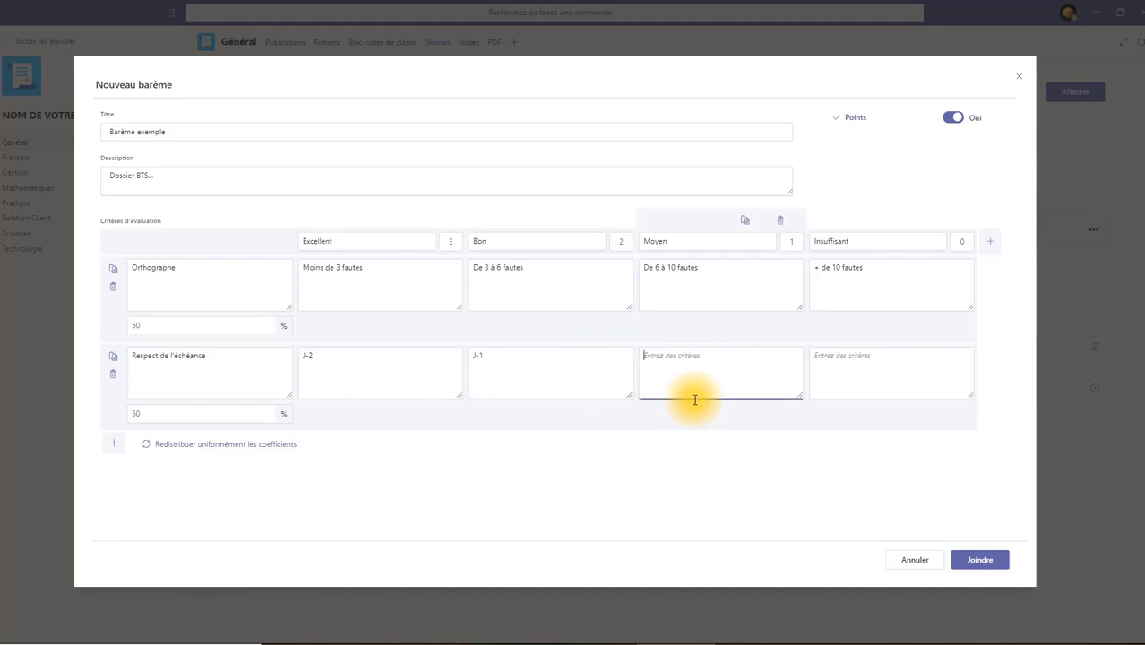
pyautogui.write('J')
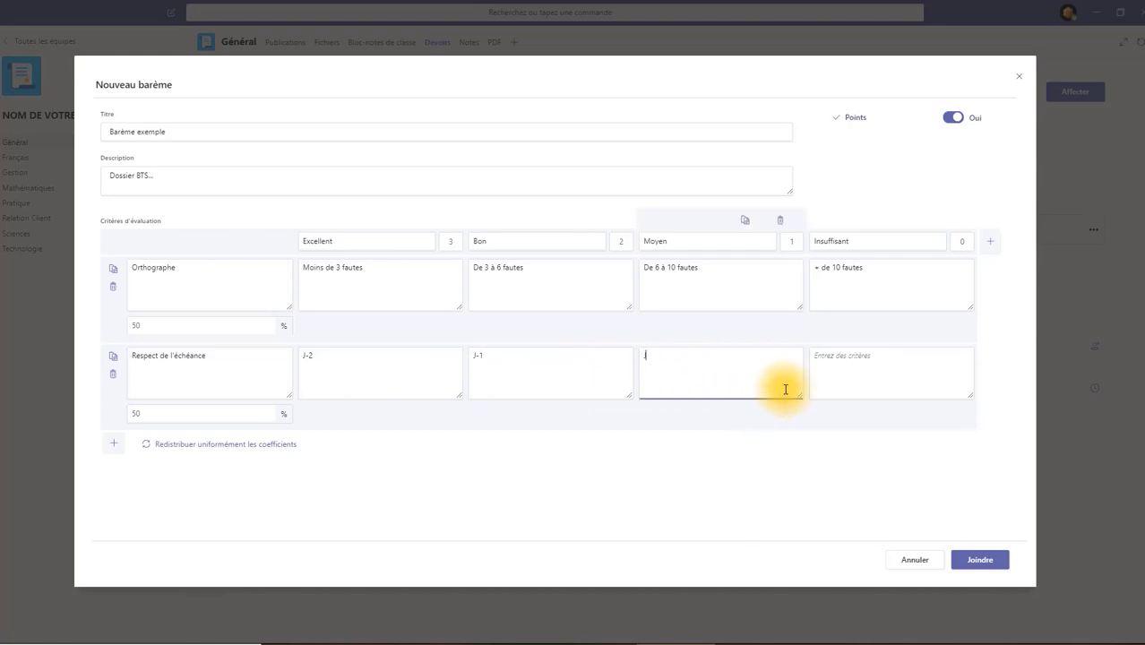
pyautogui.click(824, 378)
pyautogui.write('J+1')
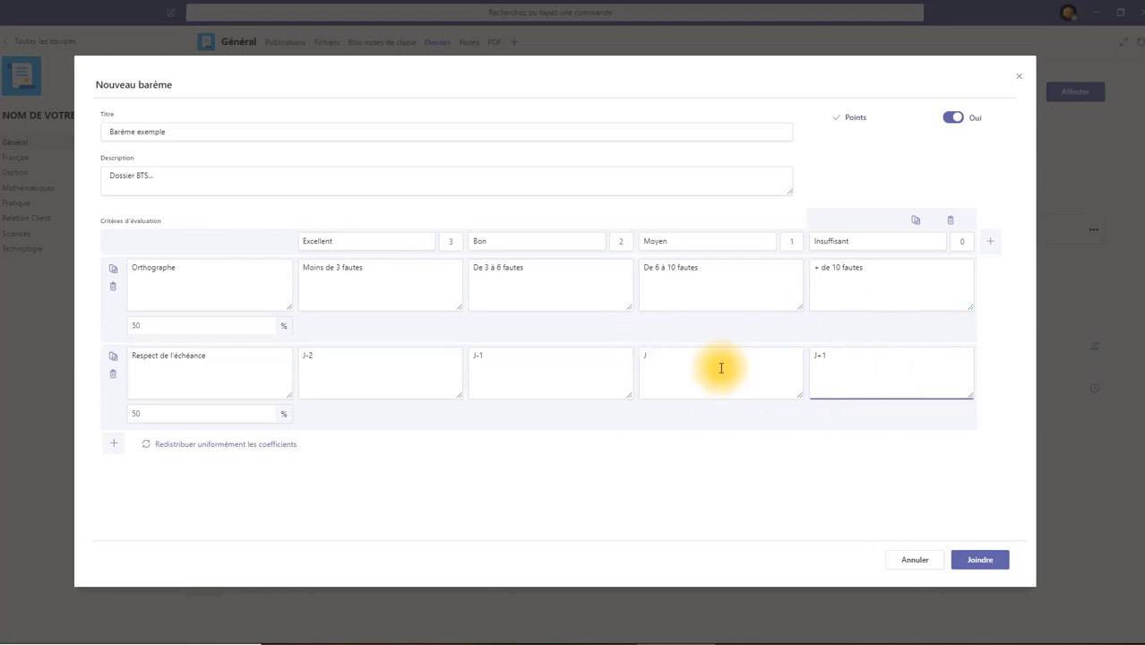
# - Add a third evaluation criterion to the rubric with the description "Question 3"
pyautogui.click(114, 443)
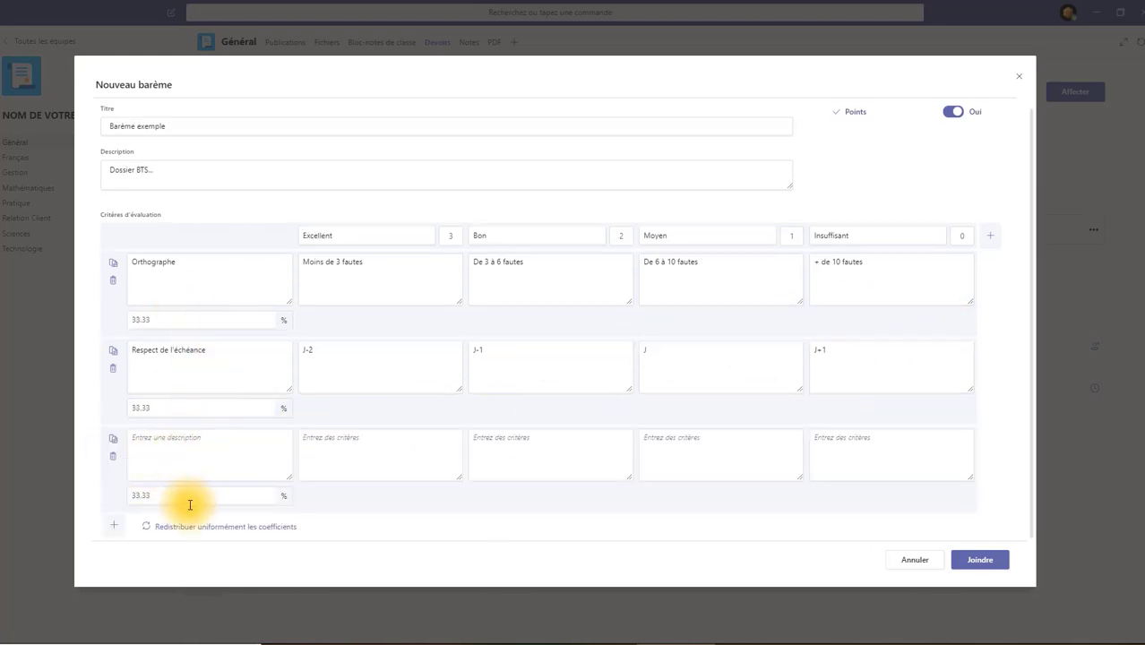
pyautogui.click(200, 461)
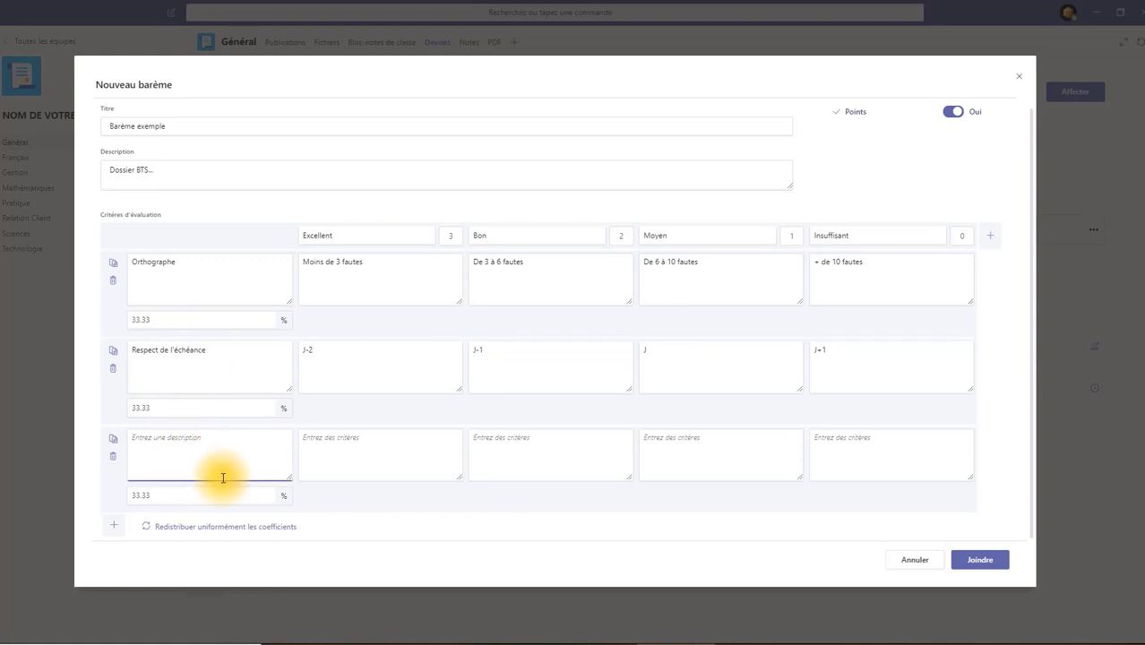
pyautogui.write('Question 3')
# - For Question 3, enter "Raisonnement et résultat corrects" as the Excellent requirement and "Résultat incorrect mais le raisonnement est correct" as the Bon requirement
pyautogui.click(314, 441)
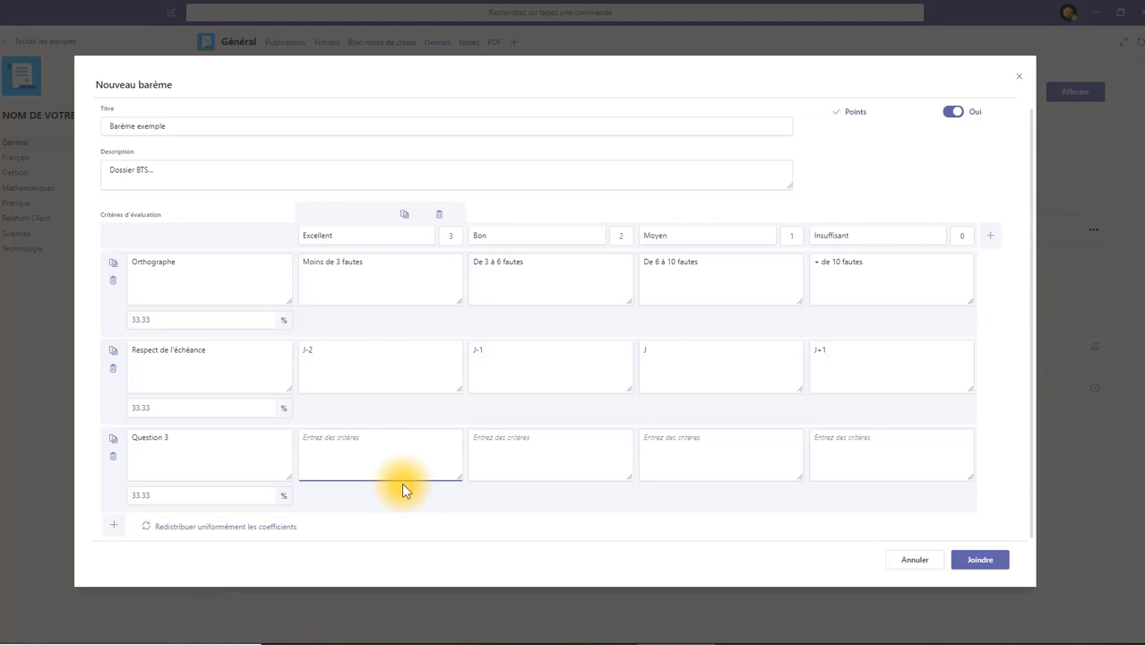
pyautogui.write('Raisonnement et re')
pyautogui.write('sultat corrects')
pyautogui.click(517, 443)
pyautogui.write('Ré')
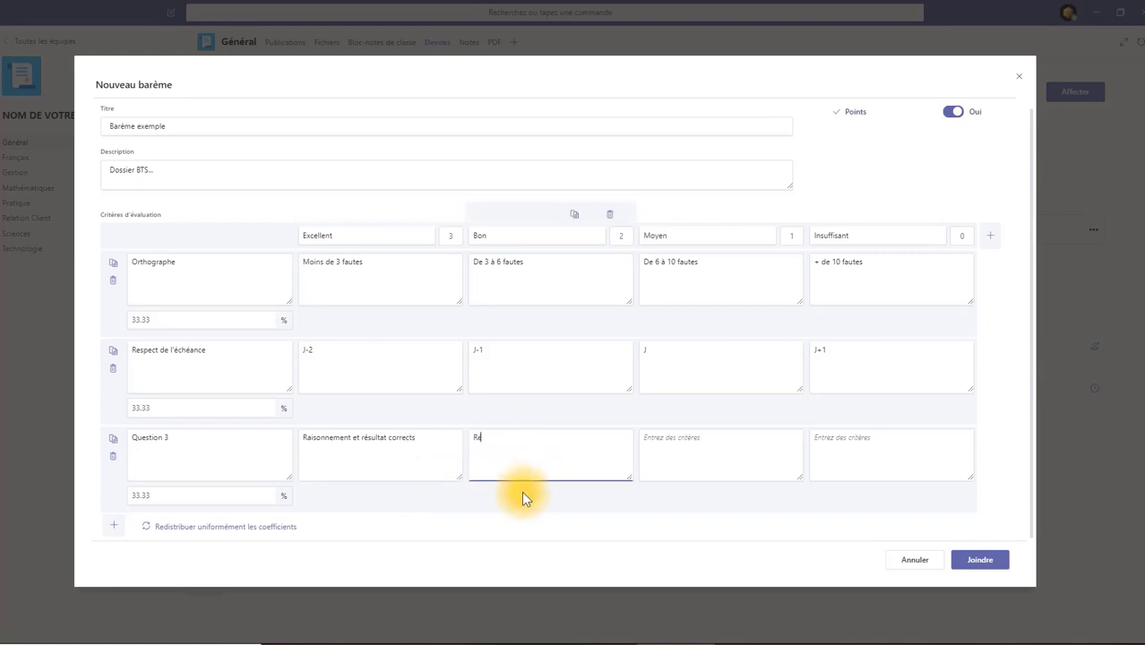
pyautogui.write('sultat incorrect mais le raisonnement est')
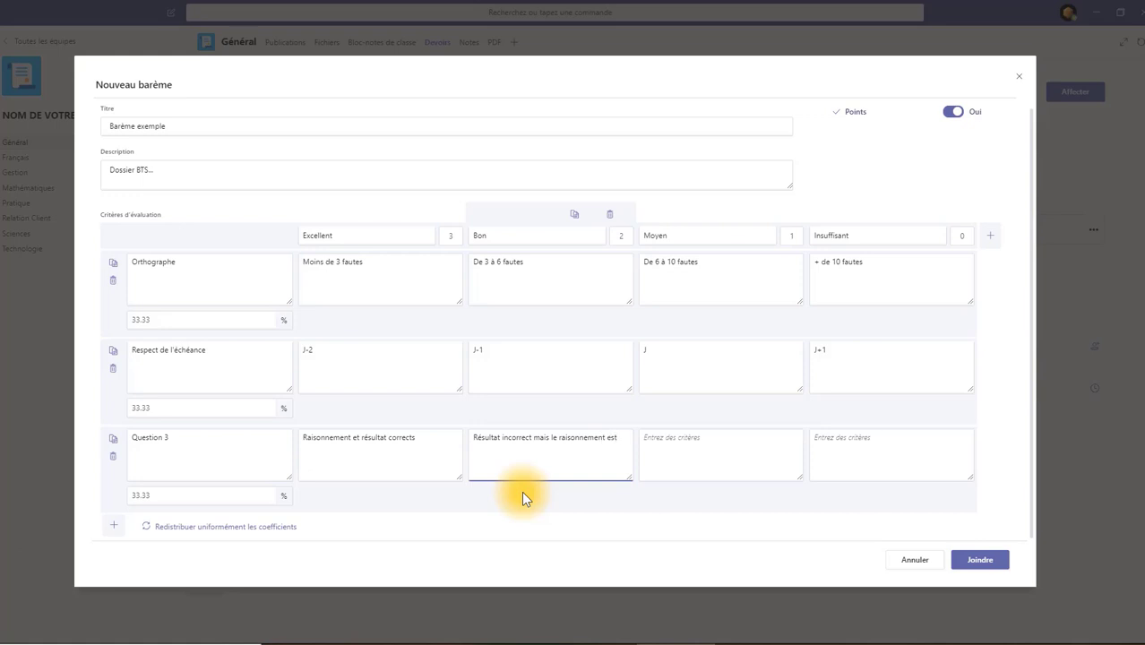
pyautogui.write(' correct')
# - Set Question 3's Moyen requirement to "Raisonnement partiellement correct" and Insuffisant to "Raisonnement incorrect", and attach the finished rubric to the assignment
pyautogui.click(644, 453)
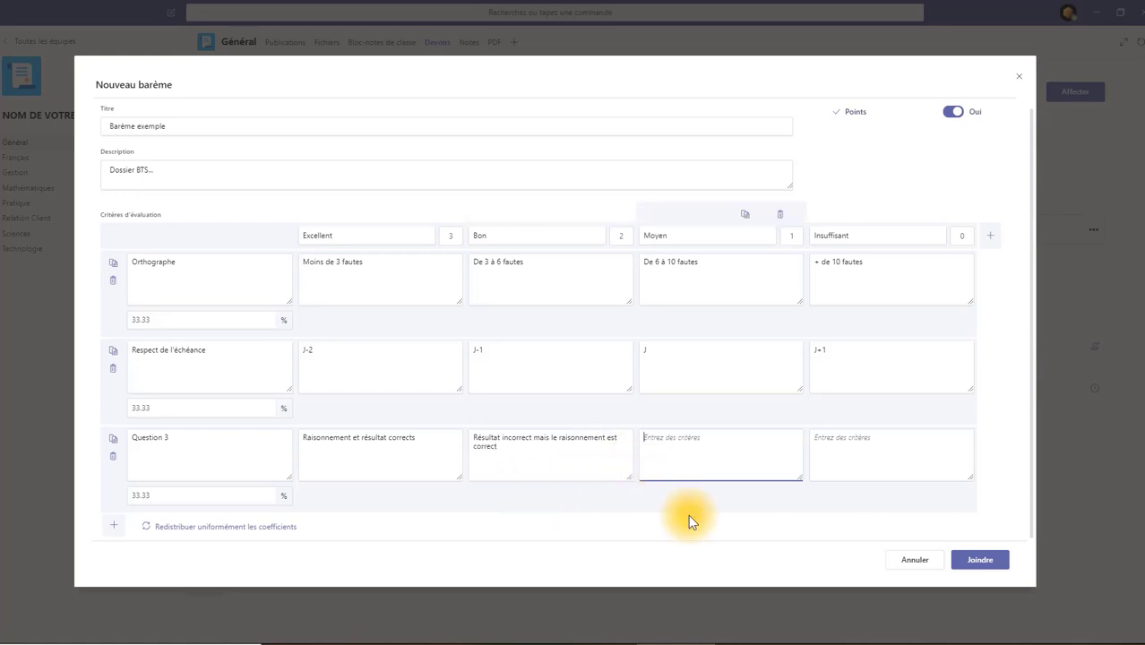
pyautogui.write('Résu')
pyautogui.press('BackSpace')
pyautogui.press('BackSpace')
pyautogui.press('BackSpace')
pyautogui.write('aisonnement partiellement correct')
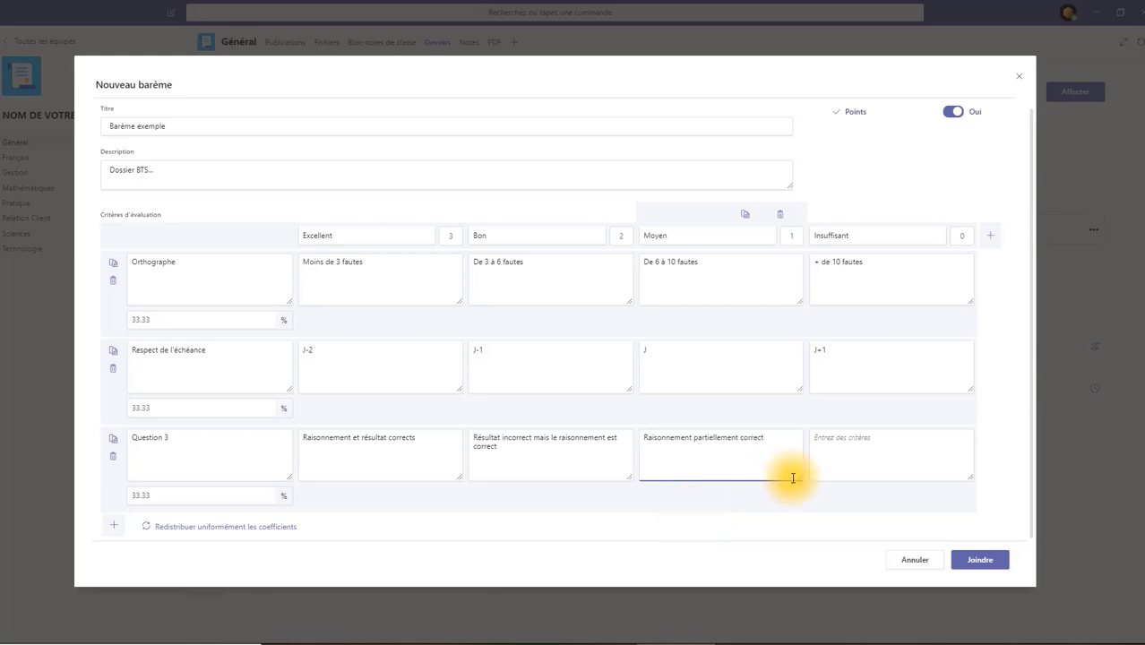
pyautogui.click(862, 450)
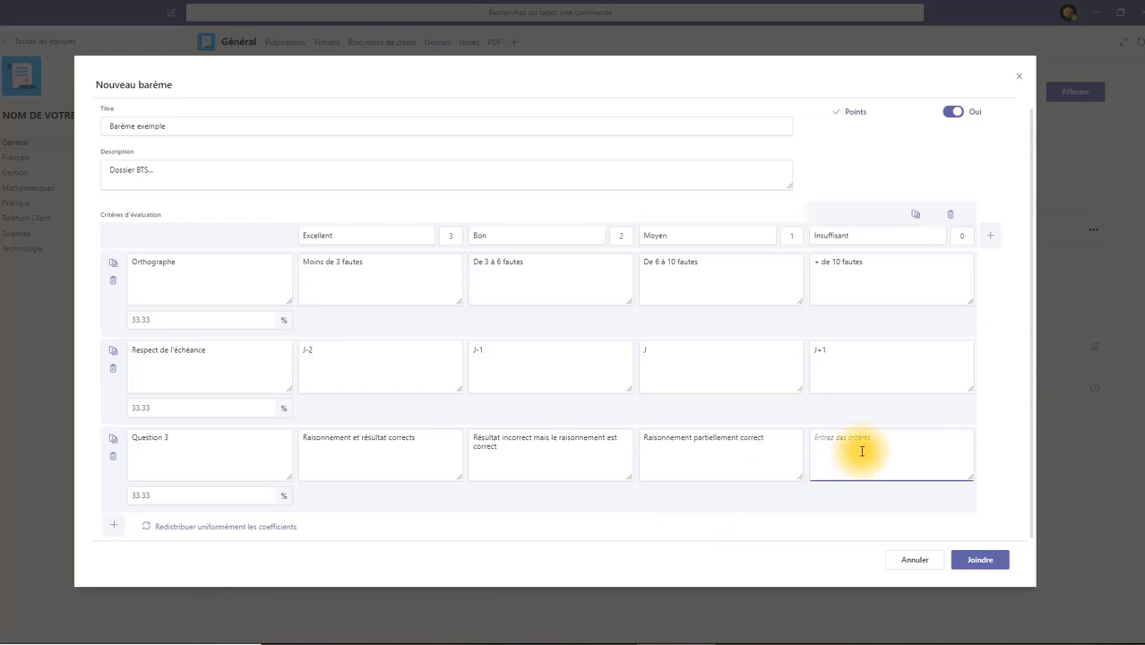
pyautogui.write('Raisonnement incorrect')
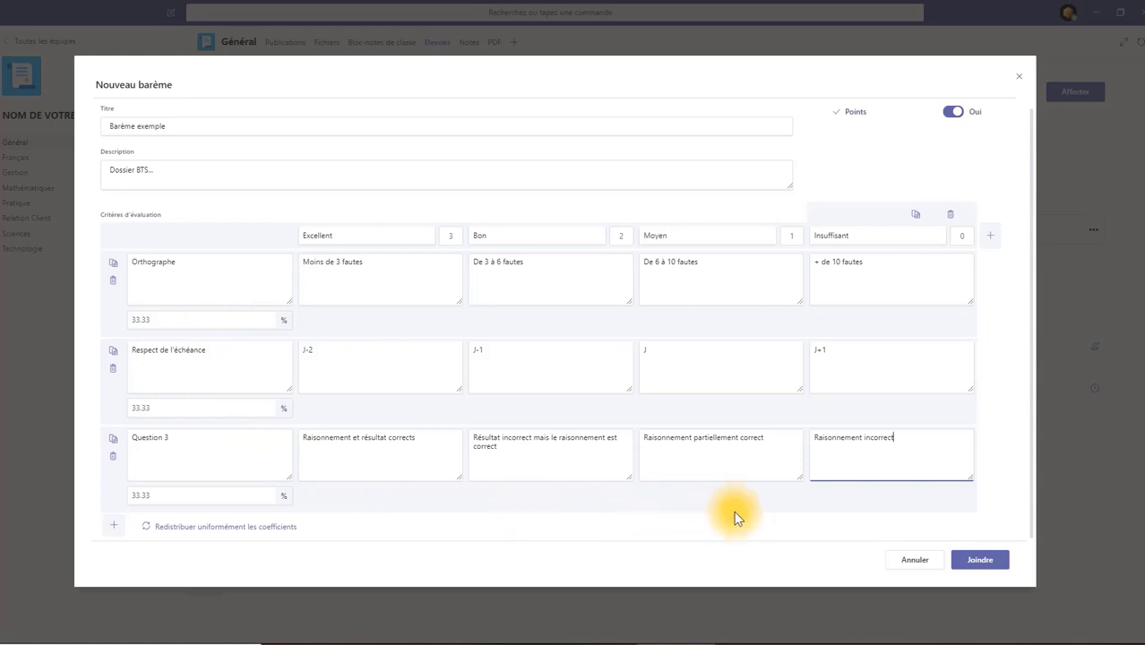
pyautogui.click(967, 559)
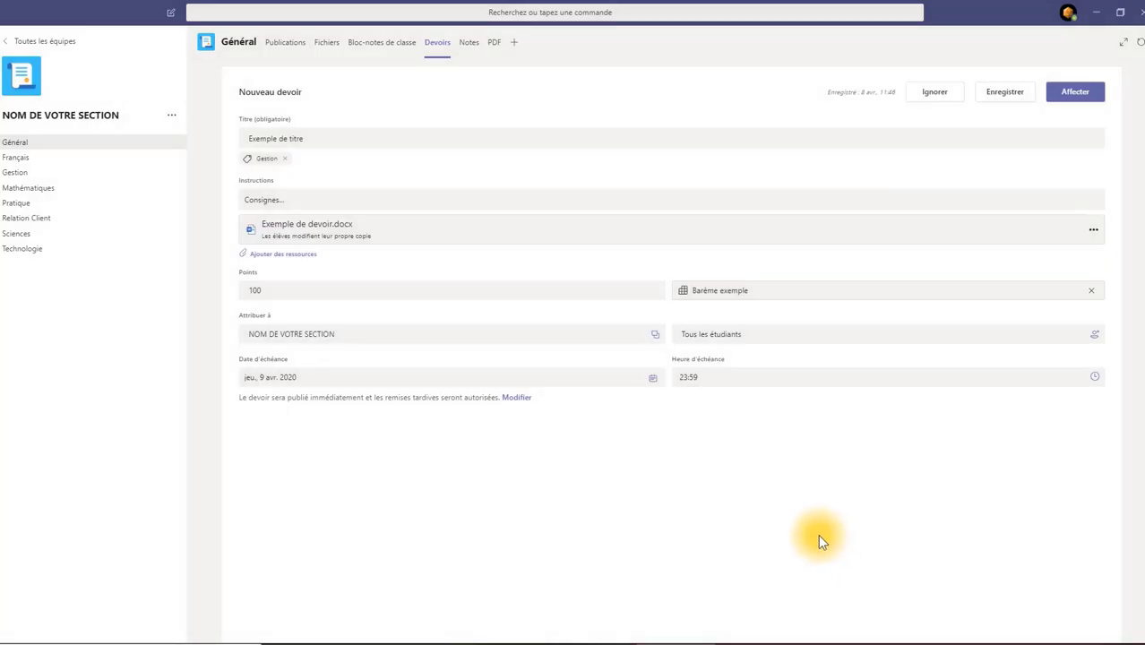
# - Edit the attached rubric and try to update it with weights of 20% for Orthographe, 30% for Respect de l'échéance and 40% for Question 3
pyautogui.click(737, 293)
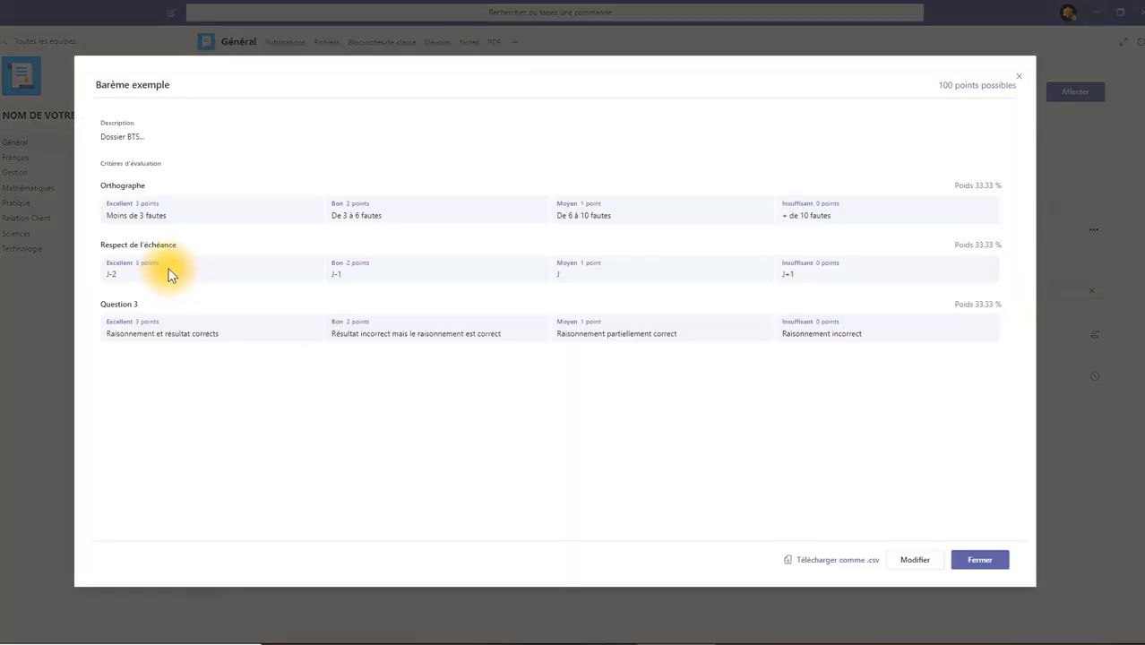
pyautogui.click(917, 562)
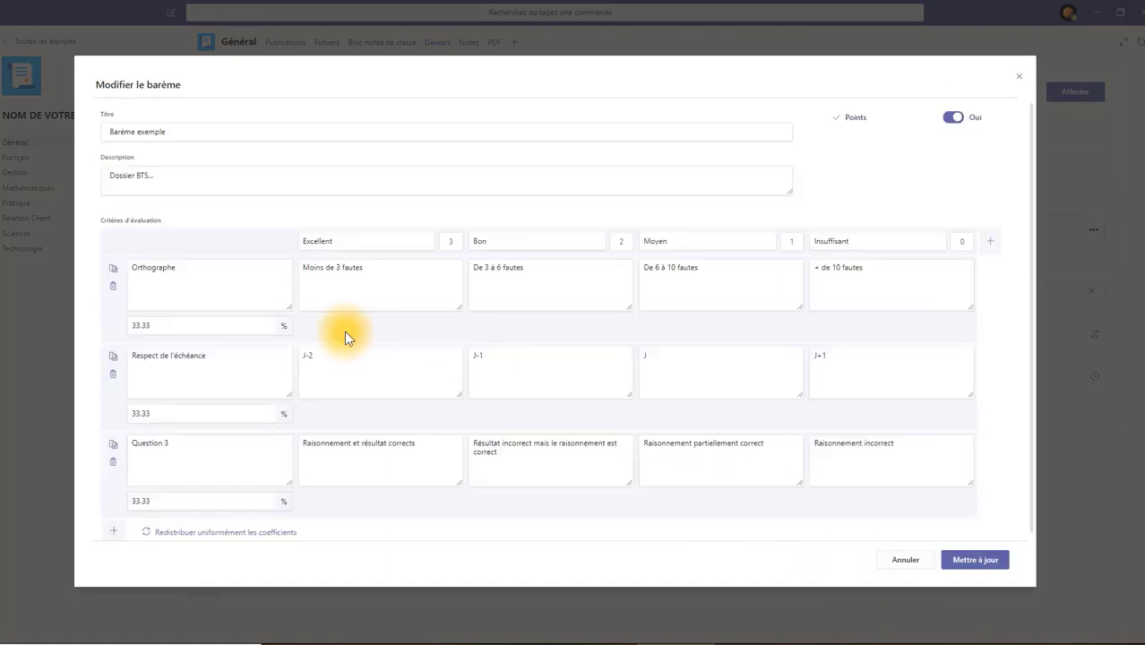
pyautogui.click(150, 322)
pyautogui.moveTo(149, 322); pyautogui.dragTo(123, 328)
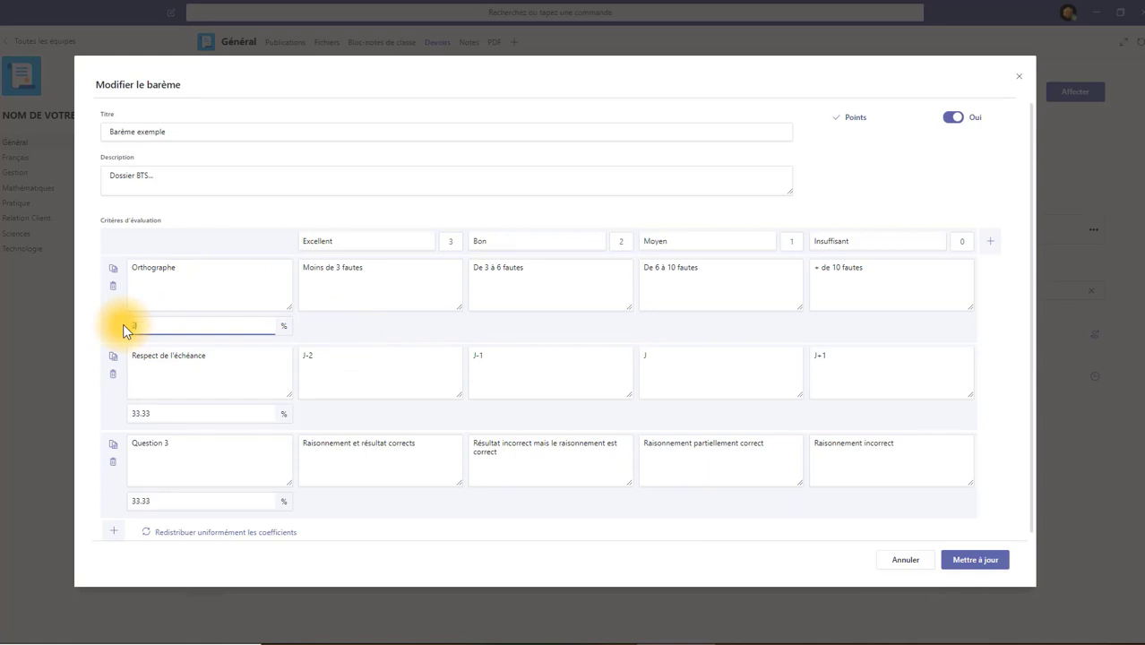
pyautogui.write('20')
pyautogui.moveTo(150, 414); pyautogui.dragTo(109, 417)
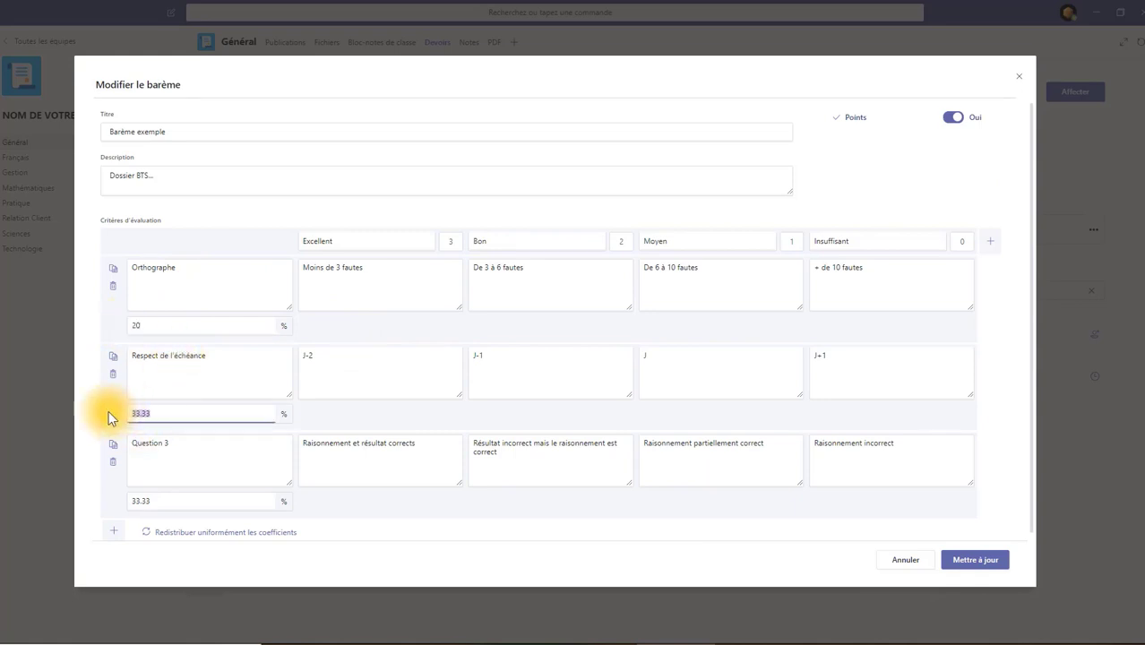
pyautogui.write('30')
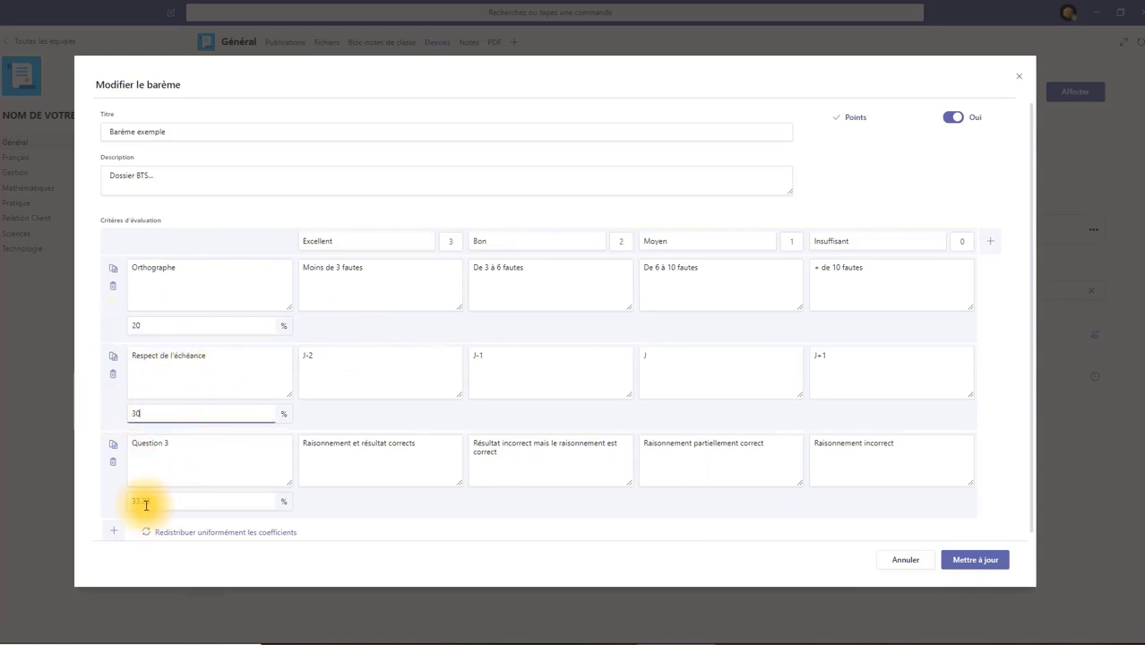
pyautogui.moveTo(146, 504); pyautogui.dragTo(135, 481)
pyautogui.write('40')
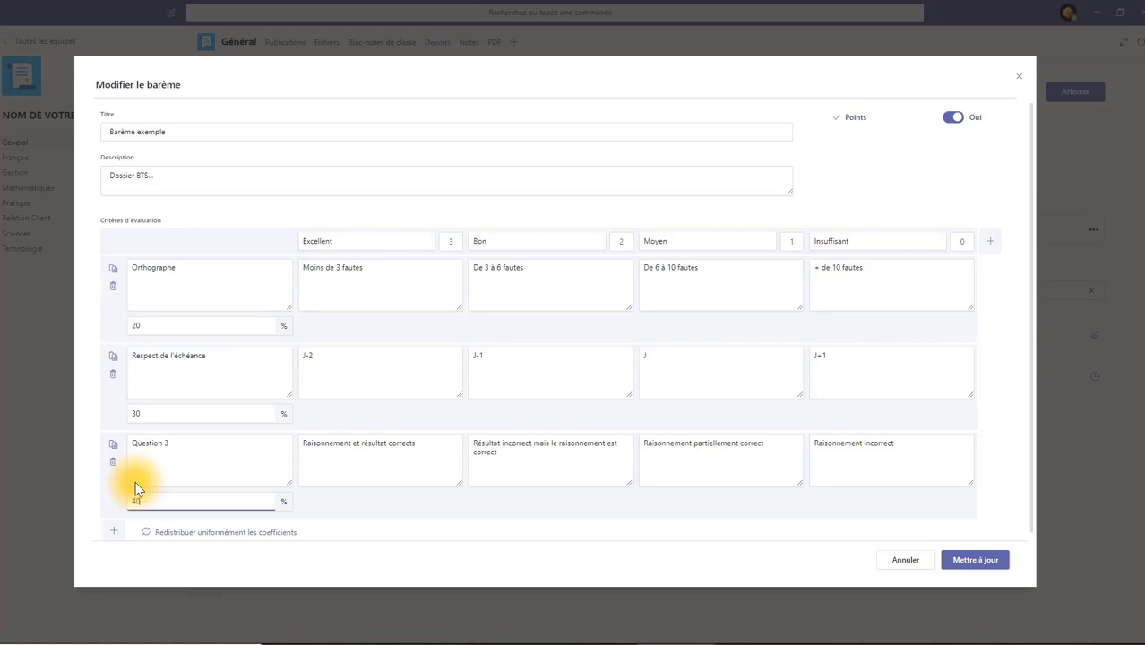
pyautogui.click(949, 560)
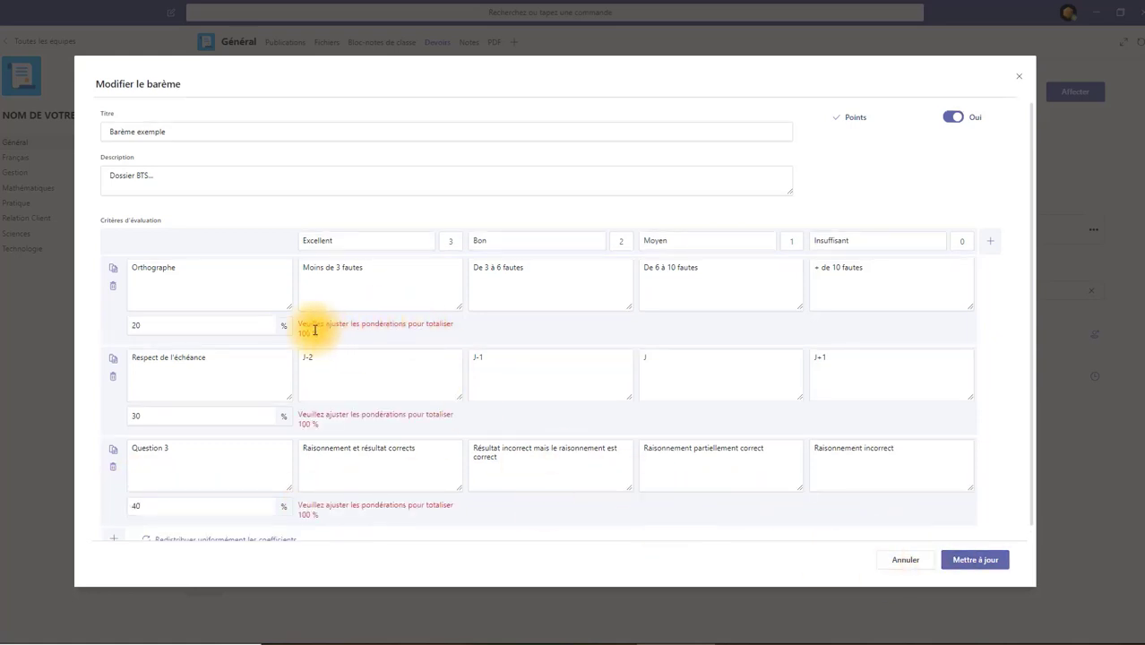
# - Set the Orthographe criterion's weight to 30% and update the rubric
pyautogui.click(144, 325)
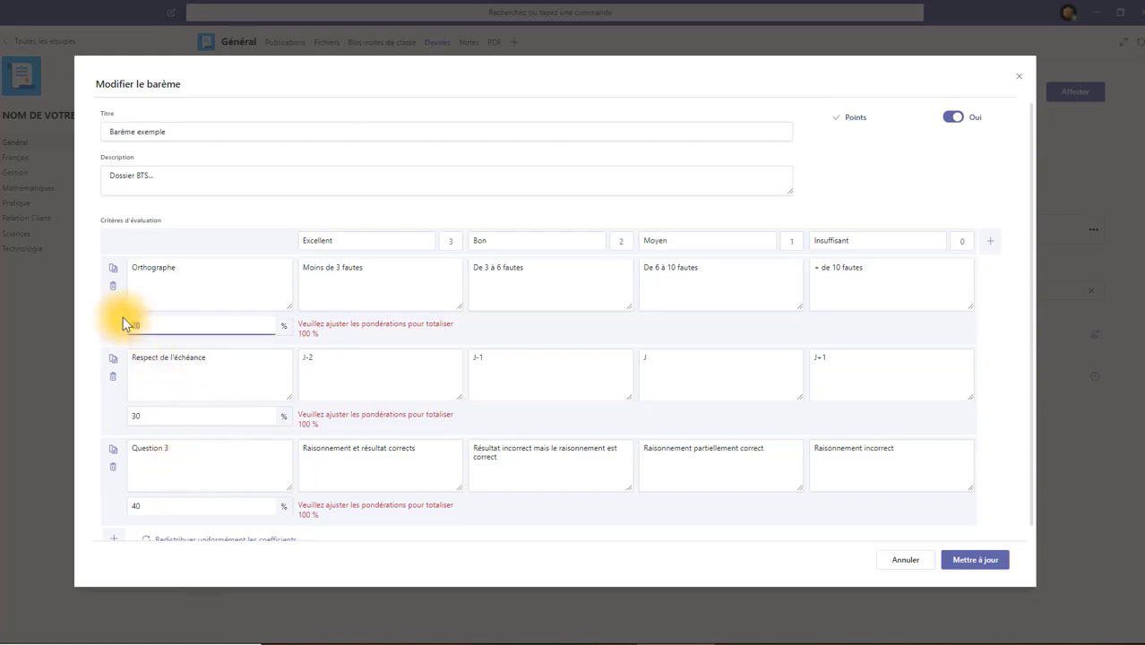
pyautogui.write('30')
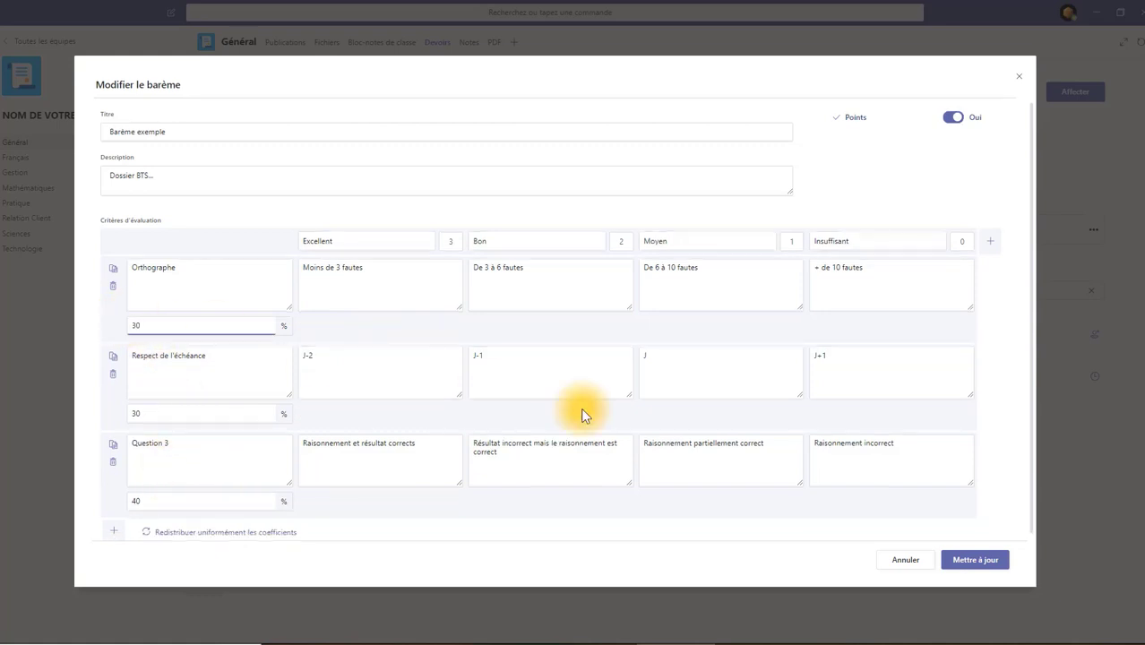
pyautogui.click(958, 562)
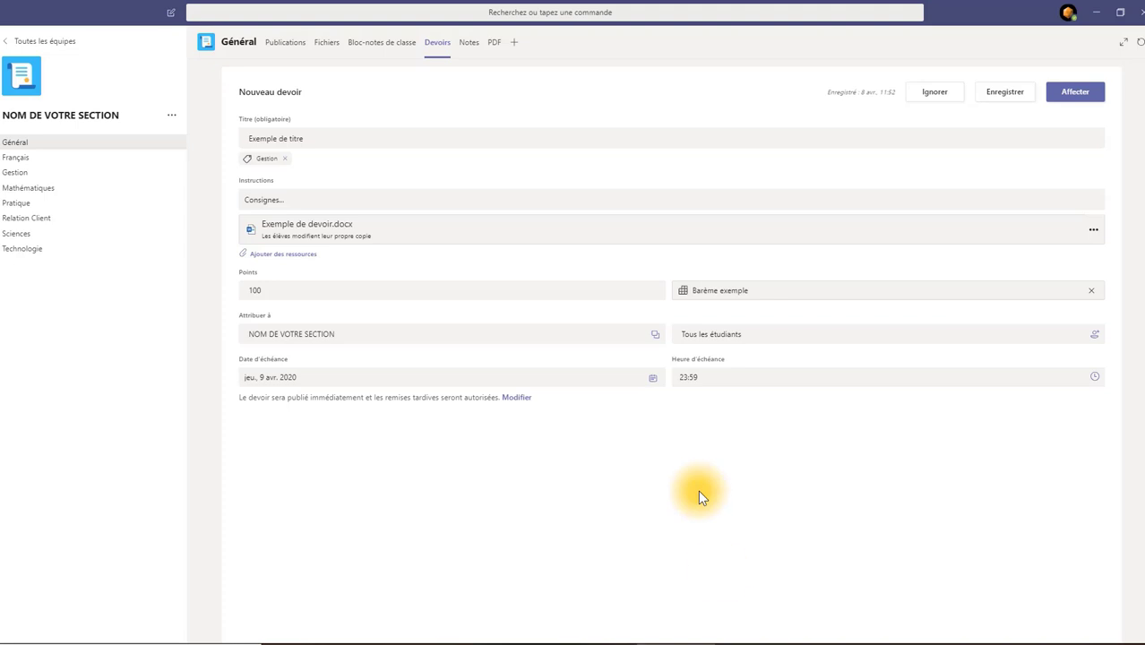
# - Assign the completed "Exemple de titre" assignment to the class
pyautogui.click(1066, 93)
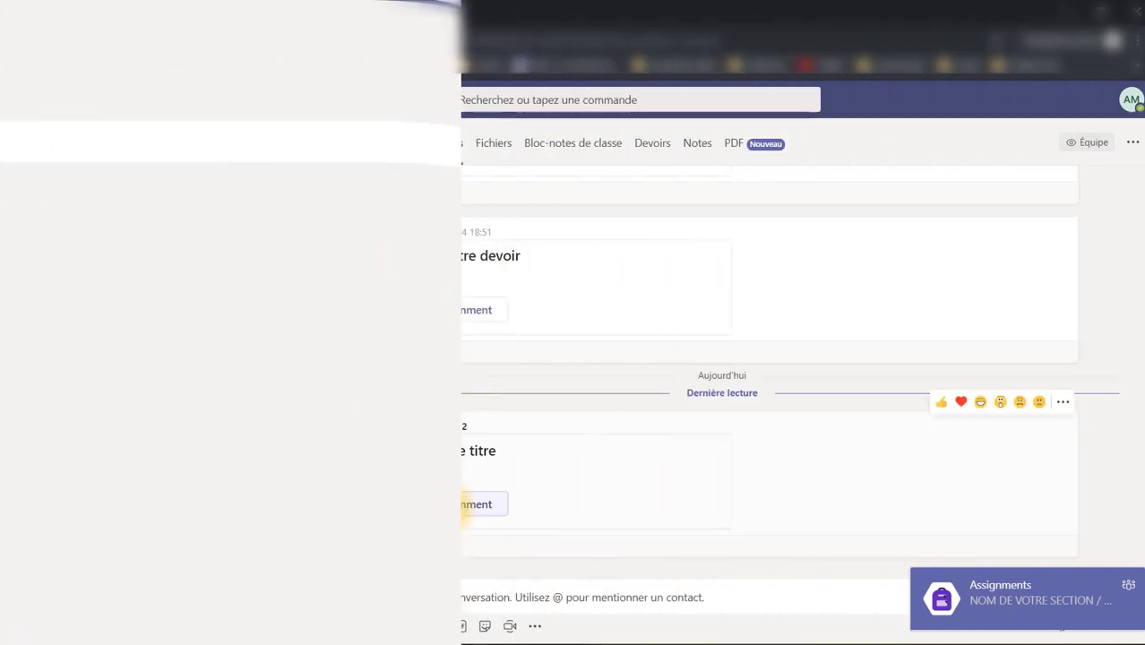
# - As the student, replace the text of Exemple de devoir.docx in the "Exemple de titre" assignment with "Voici mon devoir !" and turn it in
pyautogui.click(448, 505)
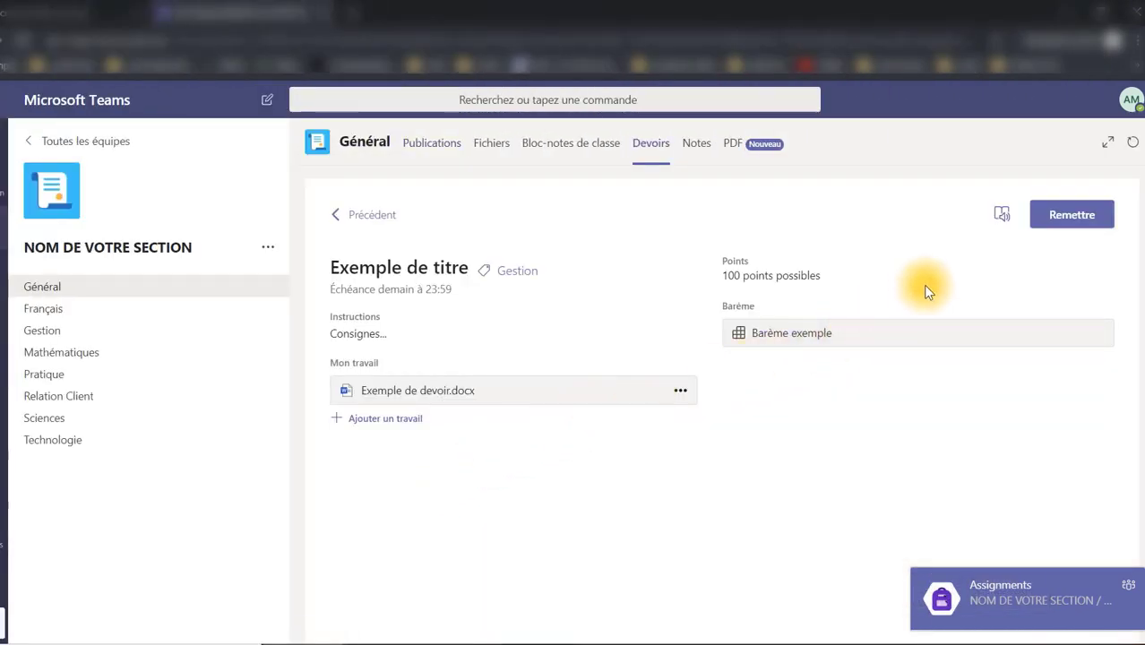
pyautogui.click(511, 391)
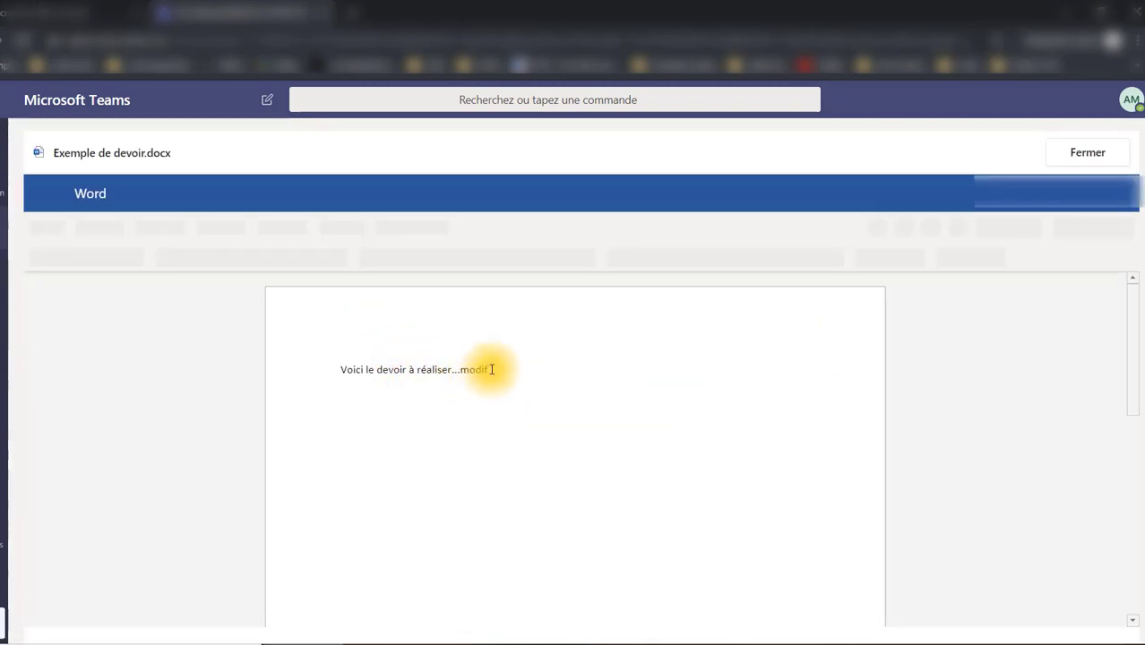
pyautogui.moveTo(491, 369); pyautogui.dragTo(370, 371)
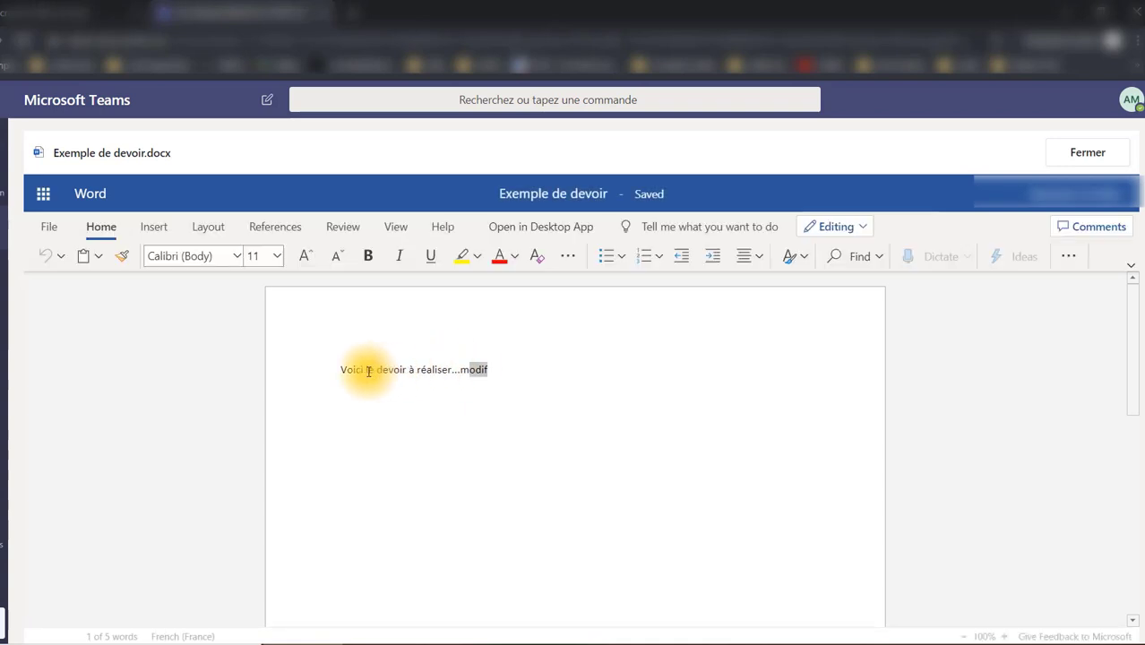
pyautogui.click(414, 402)
pyautogui.moveTo(342, 367); pyautogui.dragTo(504, 360)
pyautogui.write('Voici mon devoir !')
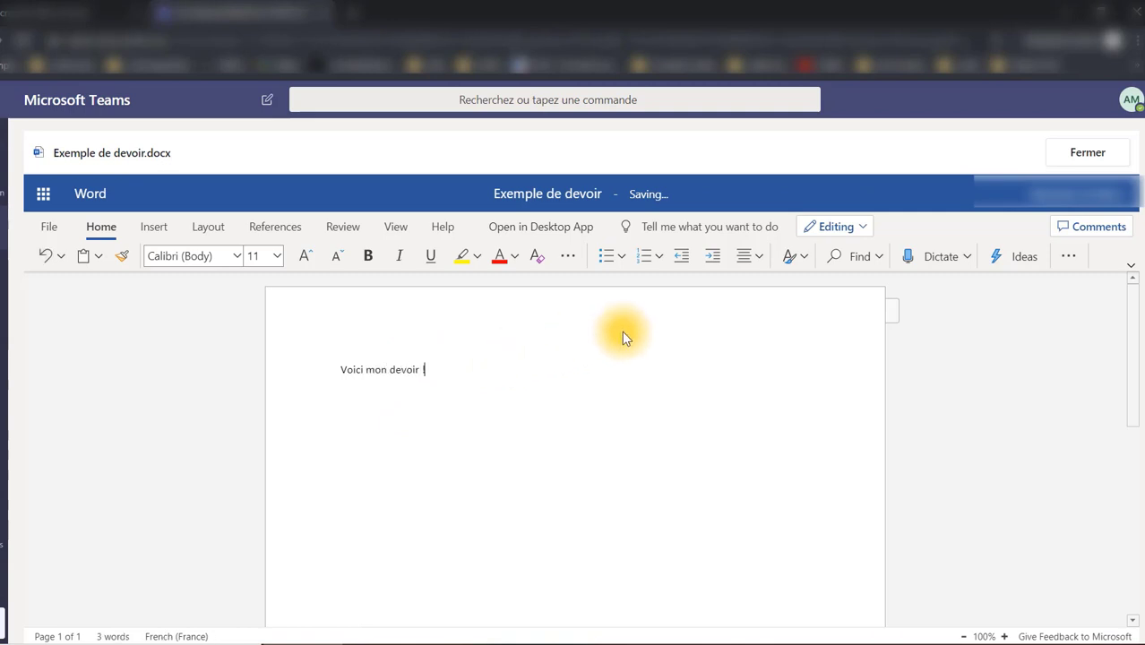
pyautogui.click(1073, 152)
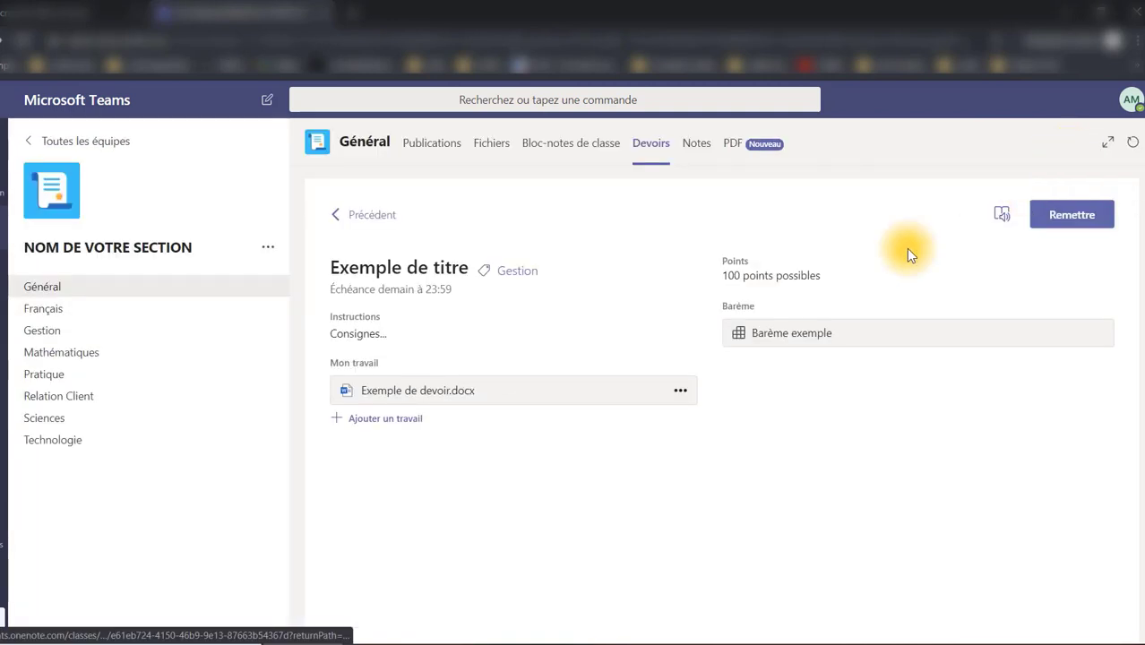
pyautogui.click(1066, 215)
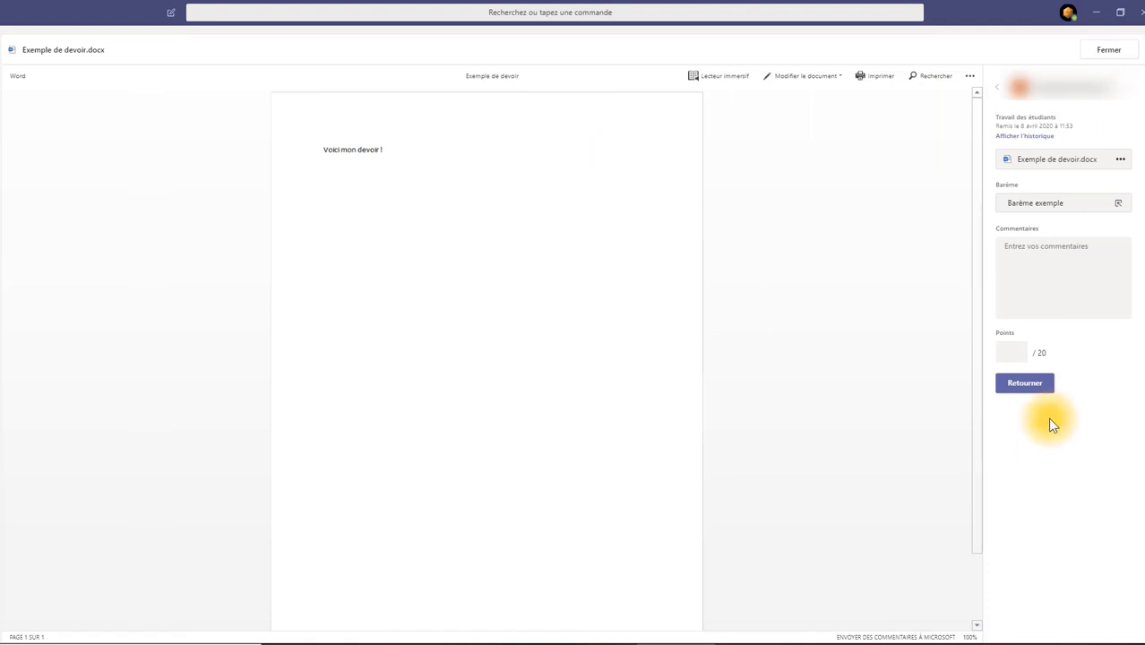
# - Grade the submitted work with the "Barème exemple" rubric: Orthographe as Bon, Respect de l'échéance as Excellent and Question 3 as Bon
pyautogui.click(1030, 207)
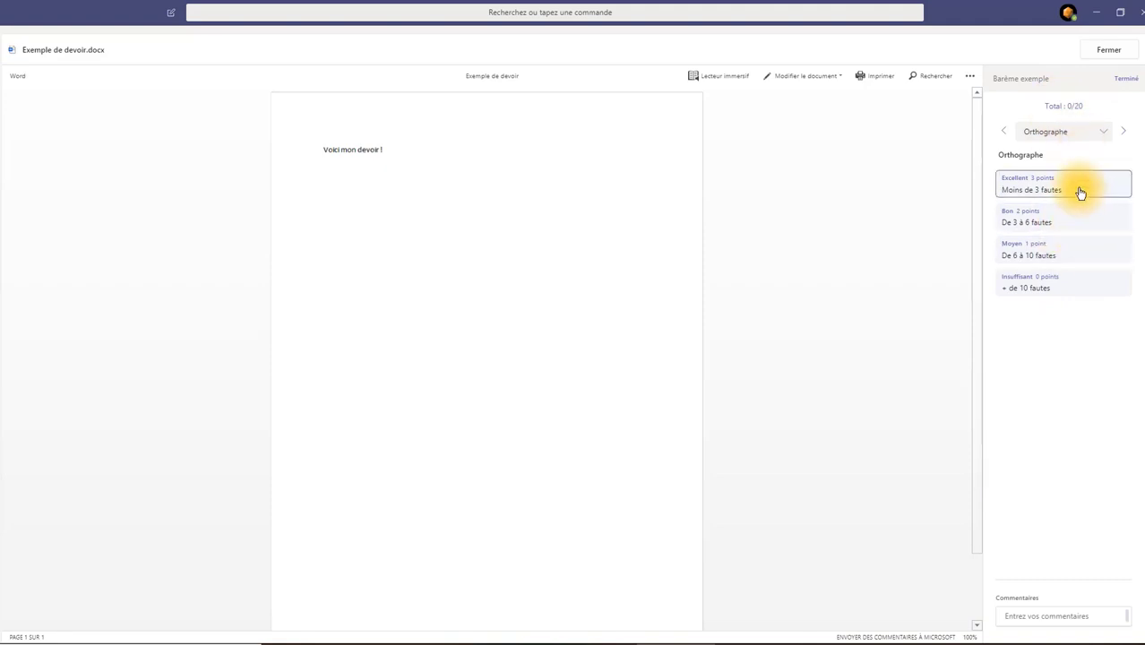
pyautogui.click(1072, 219)
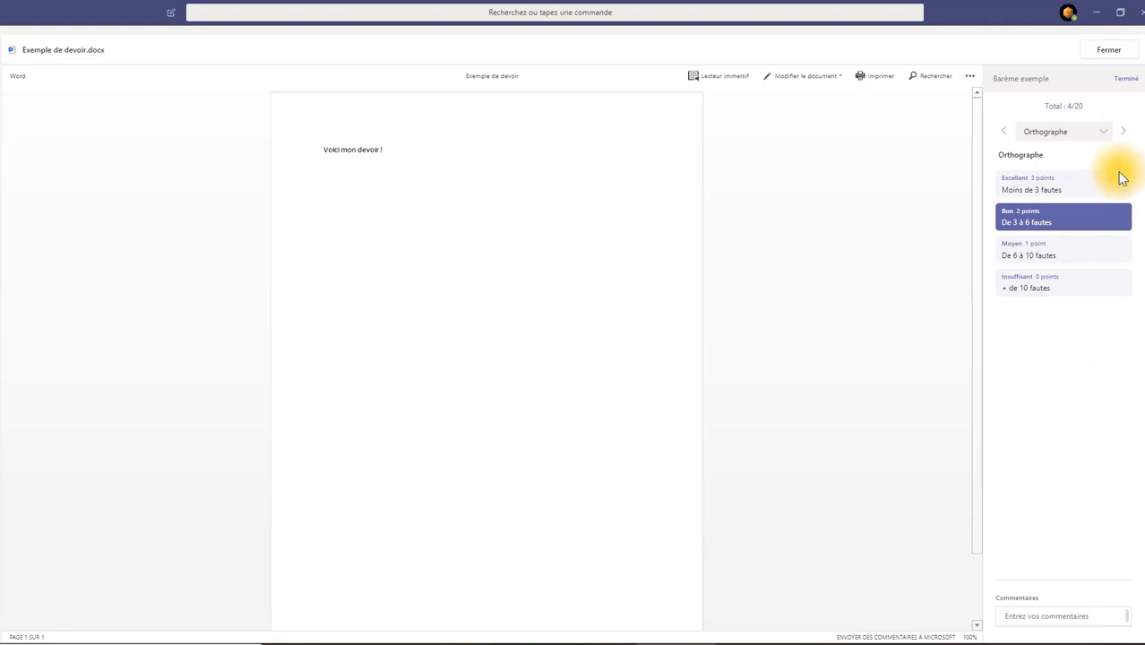
pyautogui.click(1122, 131)
pyautogui.click(1049, 193)
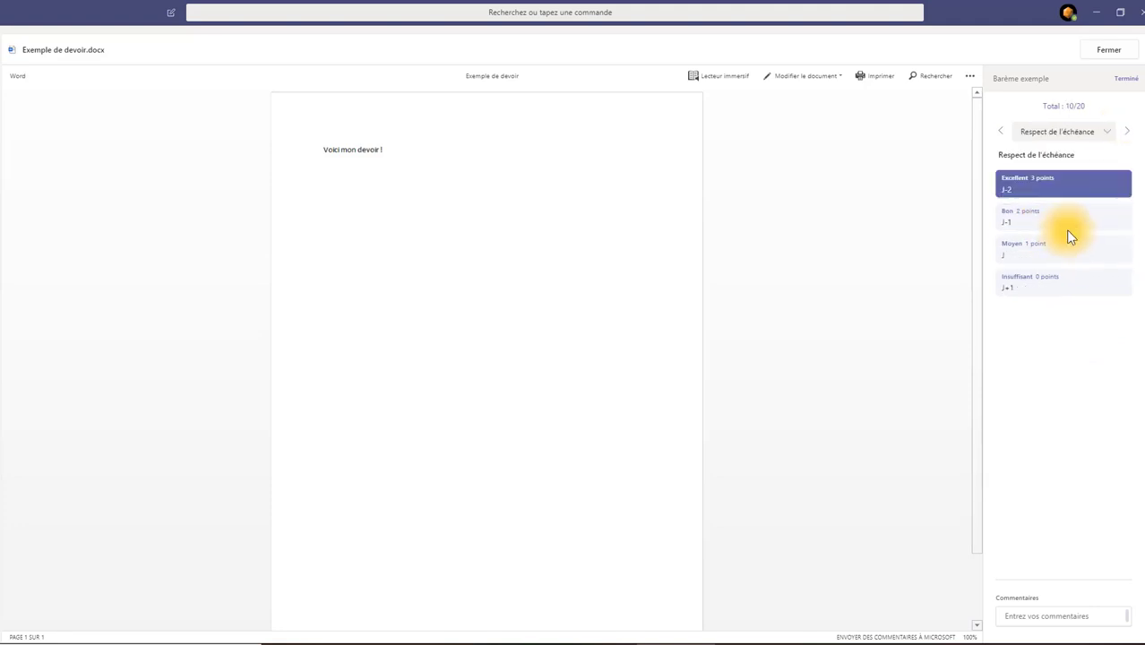
pyautogui.click(1125, 134)
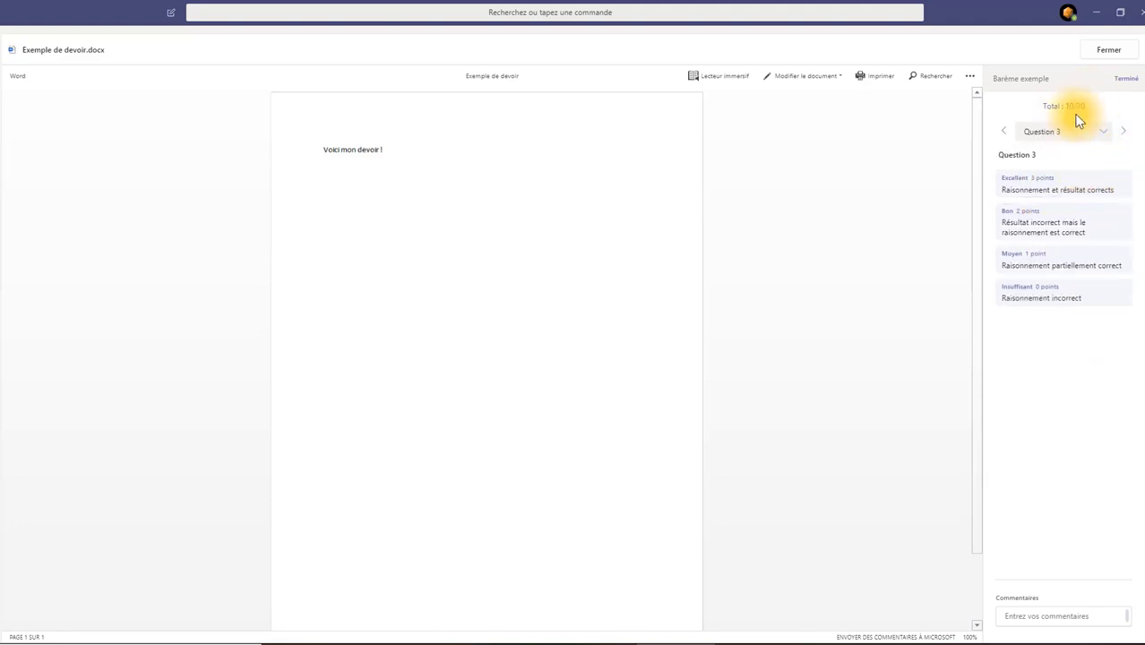
pyautogui.click(1082, 226)
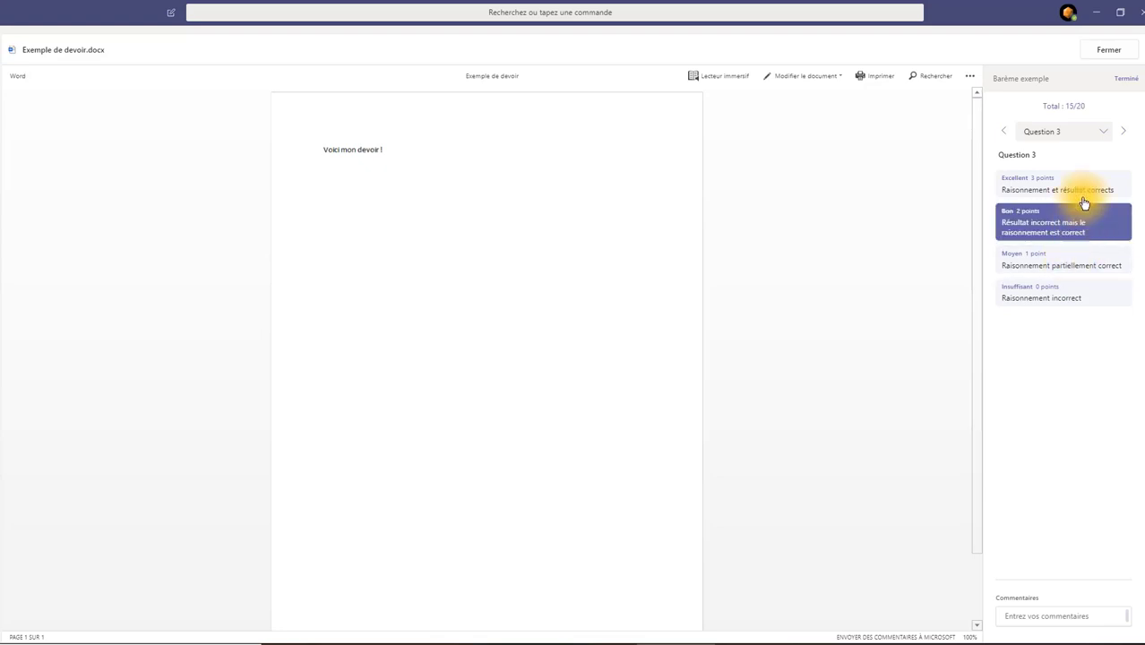
# - Cycle through the rubric's criteria to review the rating chosen for each one
pyautogui.click(1124, 135)
pyautogui.click(1124, 136)
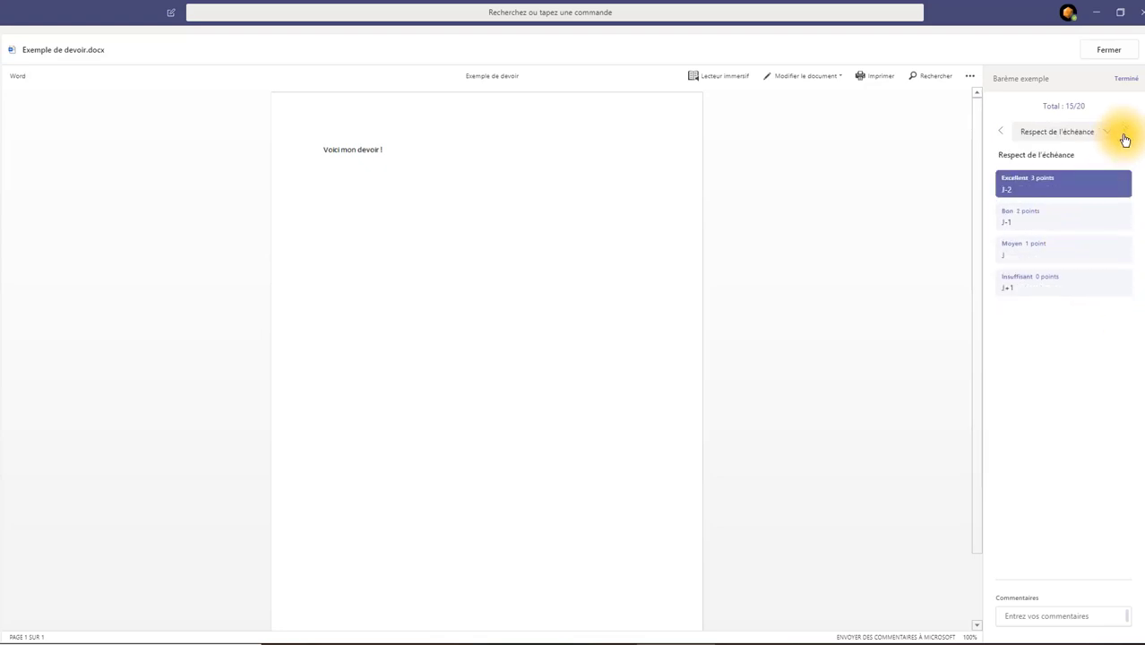
pyautogui.click(1125, 135)
pyautogui.click(1125, 135)
pyautogui.click(1125, 136)
pyautogui.click(1125, 135)
pyautogui.click(1125, 136)
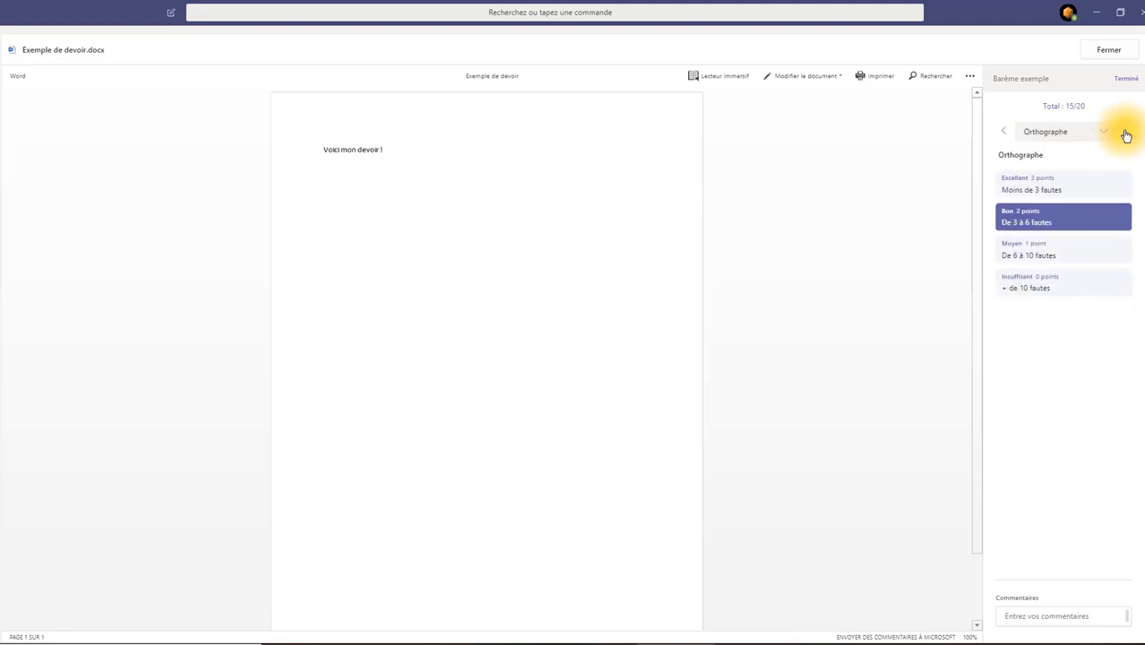
pyautogui.click(1125, 136)
pyautogui.click(1125, 136)
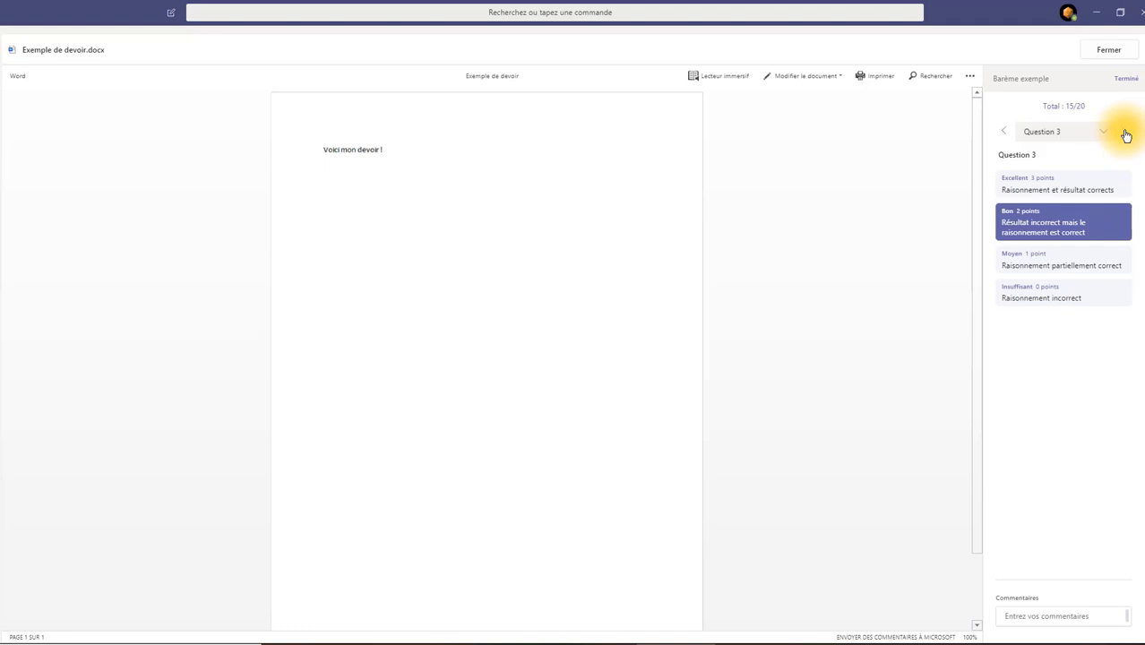
# - Finish the rubric grading, add the feedback comment "Commentaire...", return the work to the student and close the submission
pyautogui.click(1126, 79)
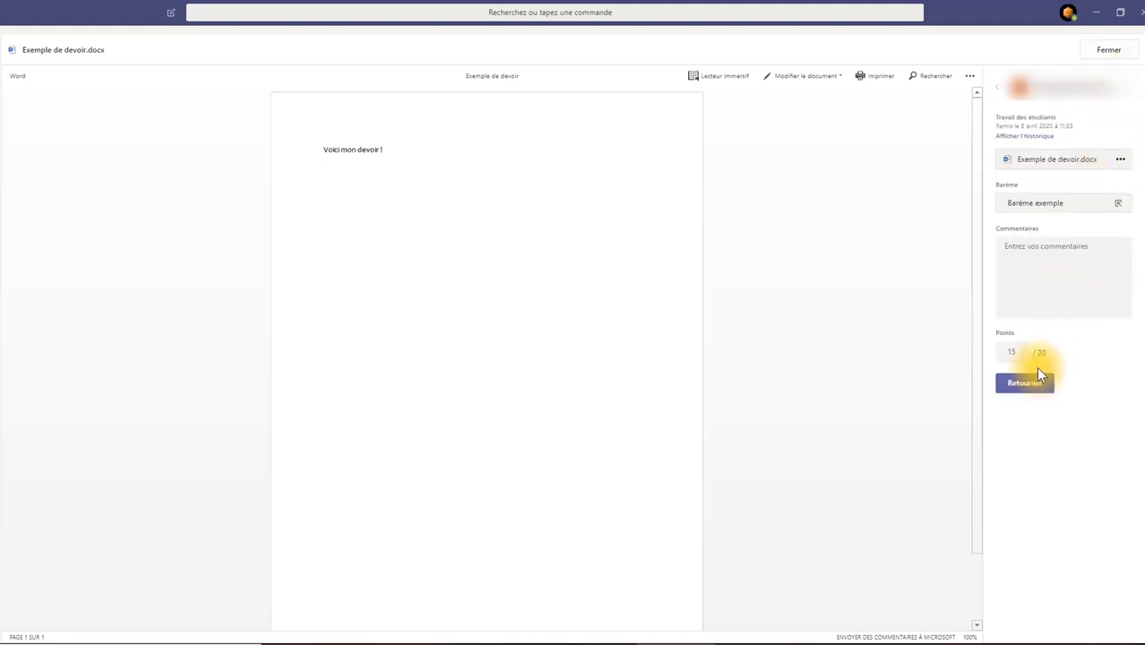
pyautogui.click(1028, 279)
pyautogui.write('Commentaire...')
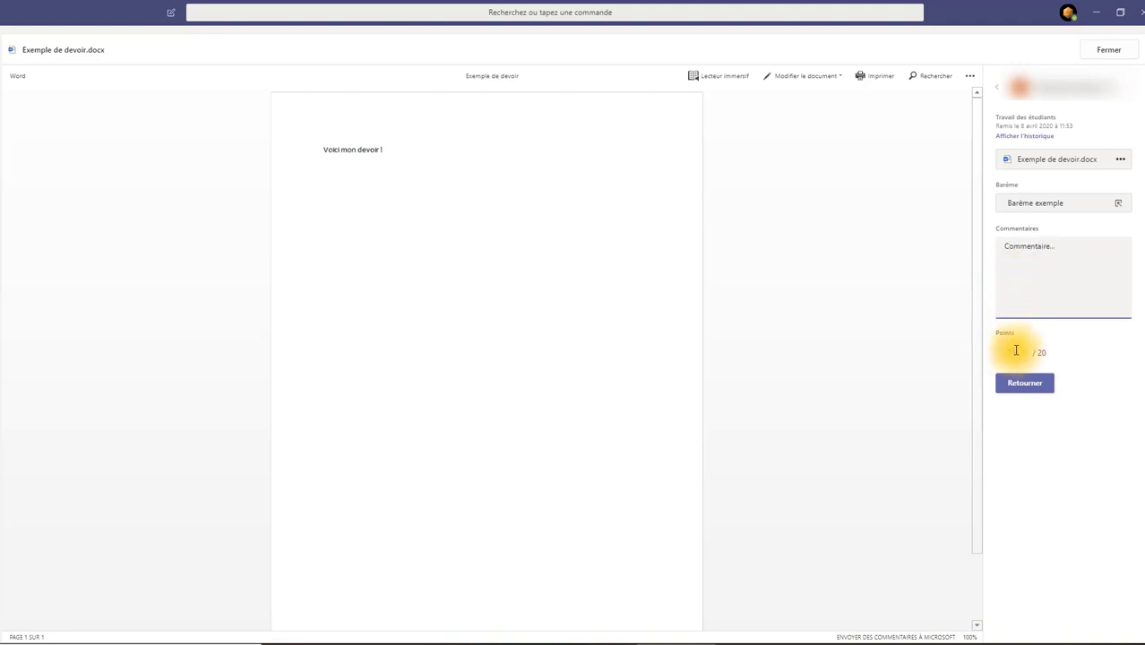
pyautogui.click(1021, 384)
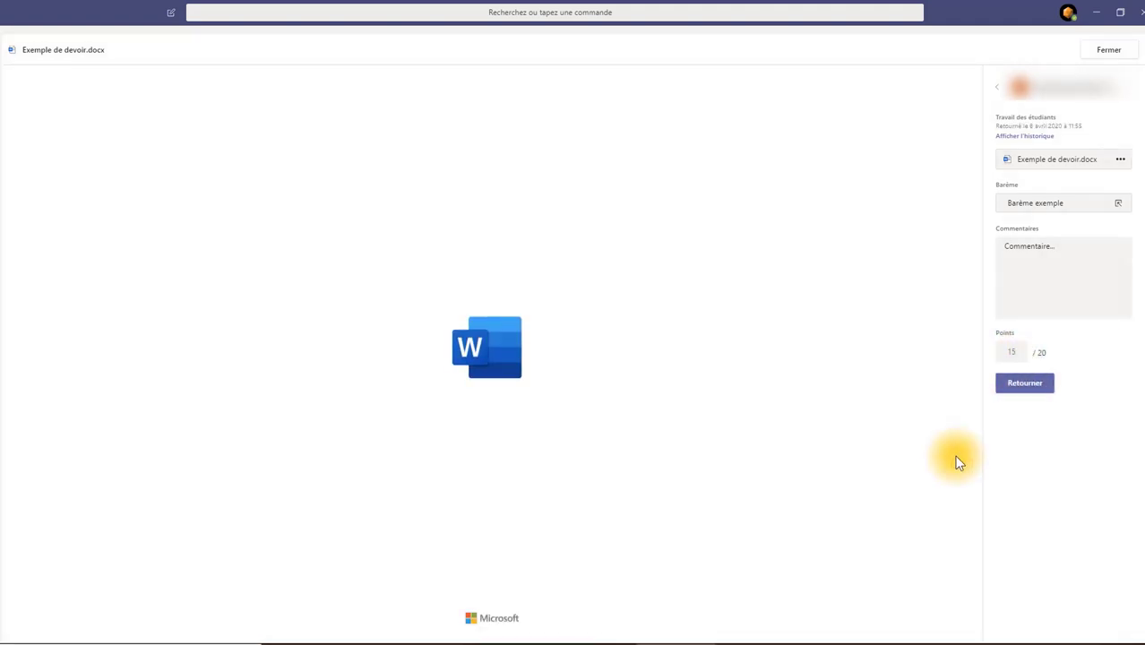
pyautogui.click(1108, 55)
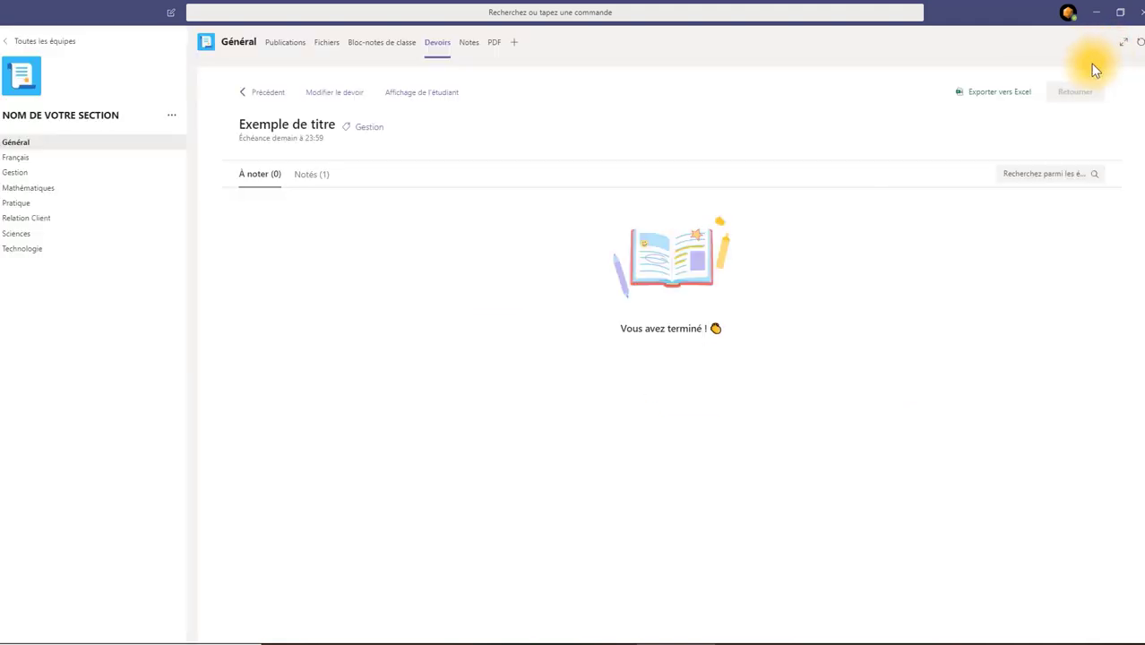
# - View the assignment's graded submissions, and examine the completed "Barème exemple" rubric in the student's returned assignment
pyautogui.click(319, 176)
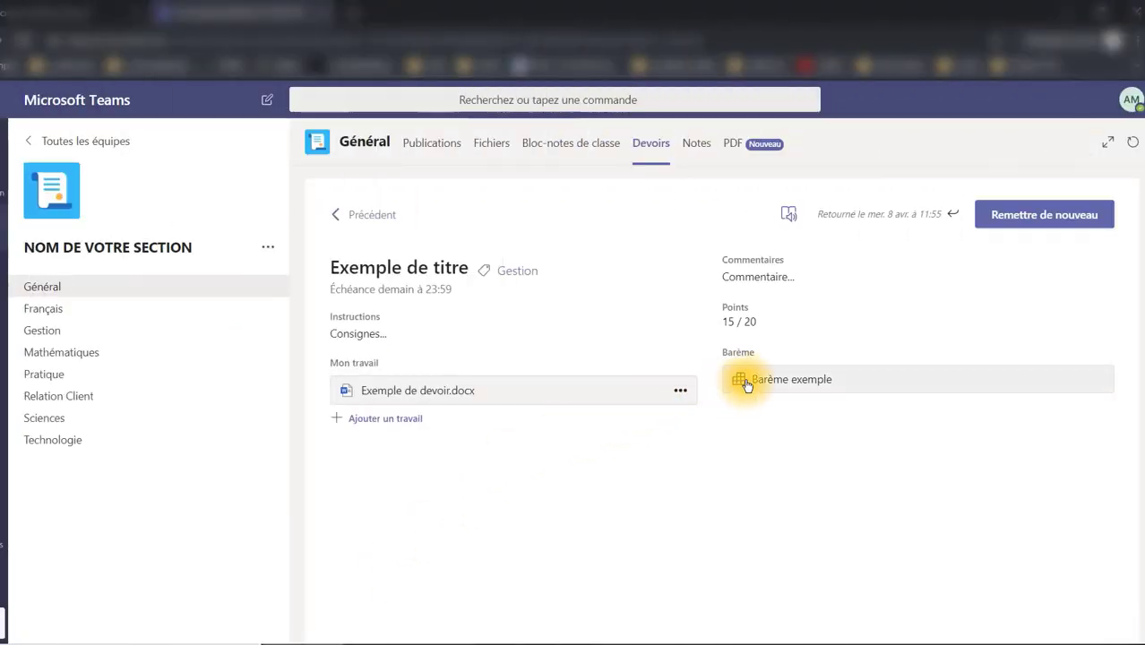
pyautogui.click(746, 380)
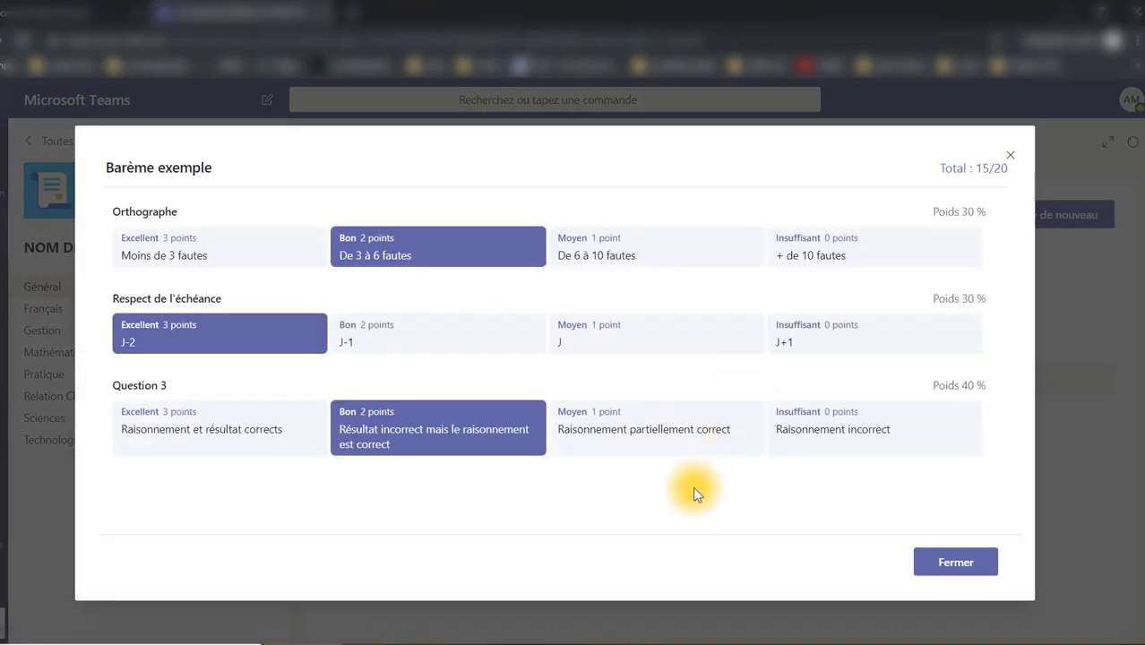